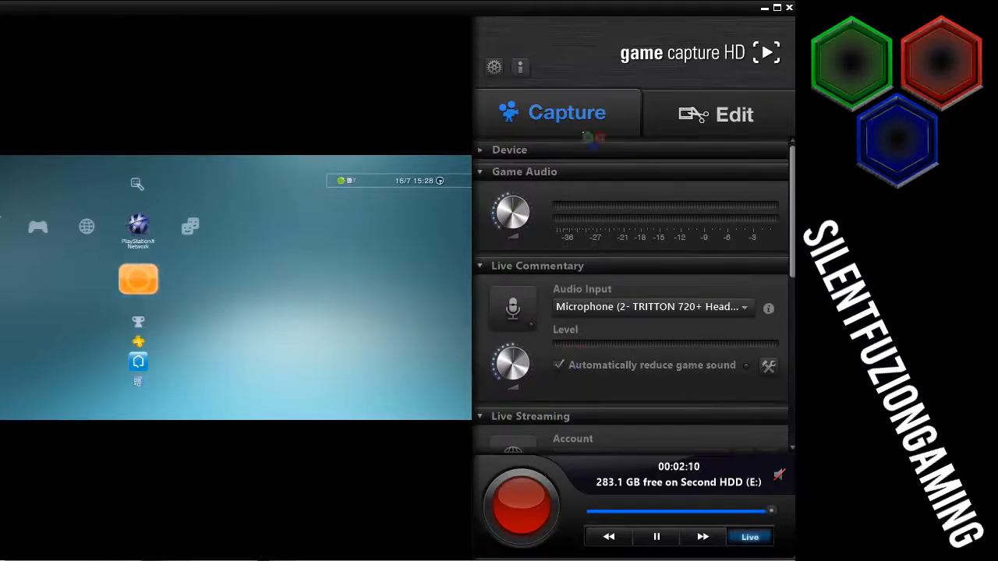
Open the preferences, browse to the YouTube folder on Second HDD (E:) for the library location, and cancel the folder selection
left_click(496, 68)
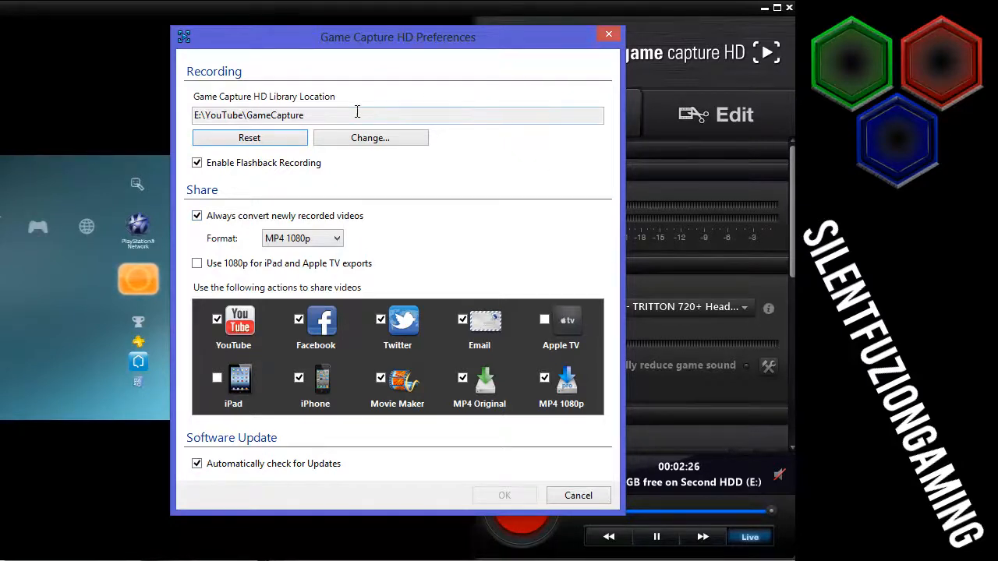
left_click_drag(357, 115, 158, 110)
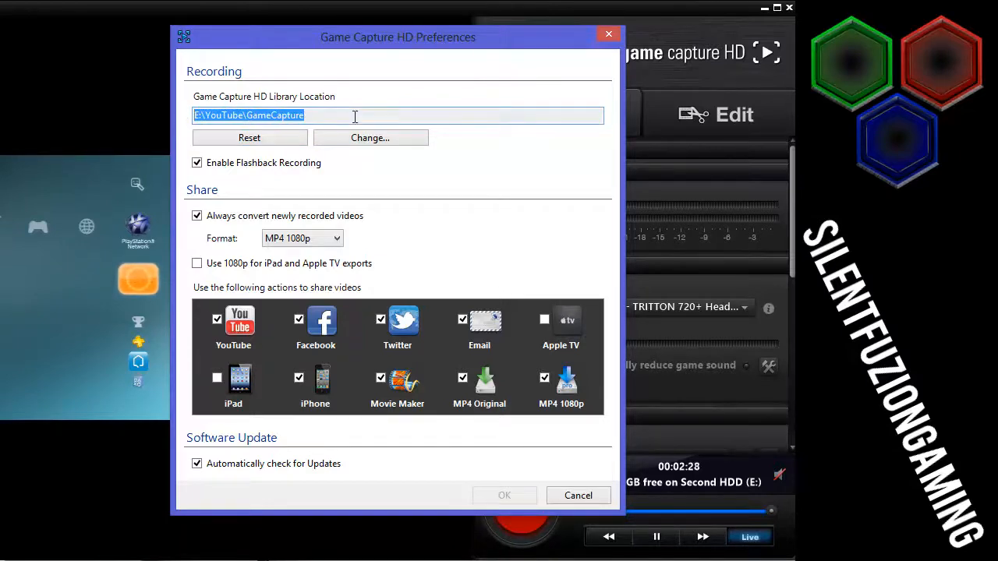
left_click(378, 141)
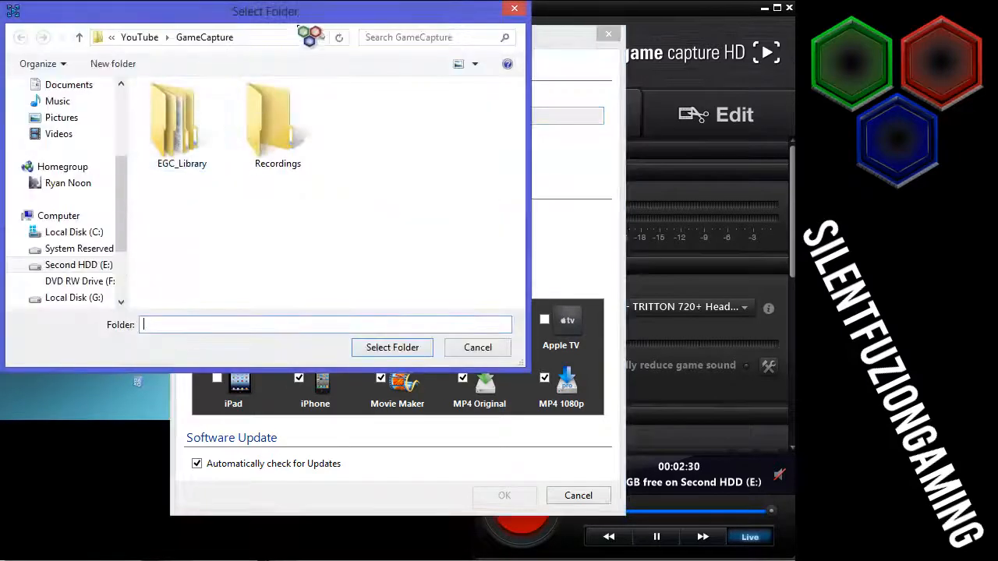
left_click_drag(304, 33, 409, 107)
left_click(188, 346)
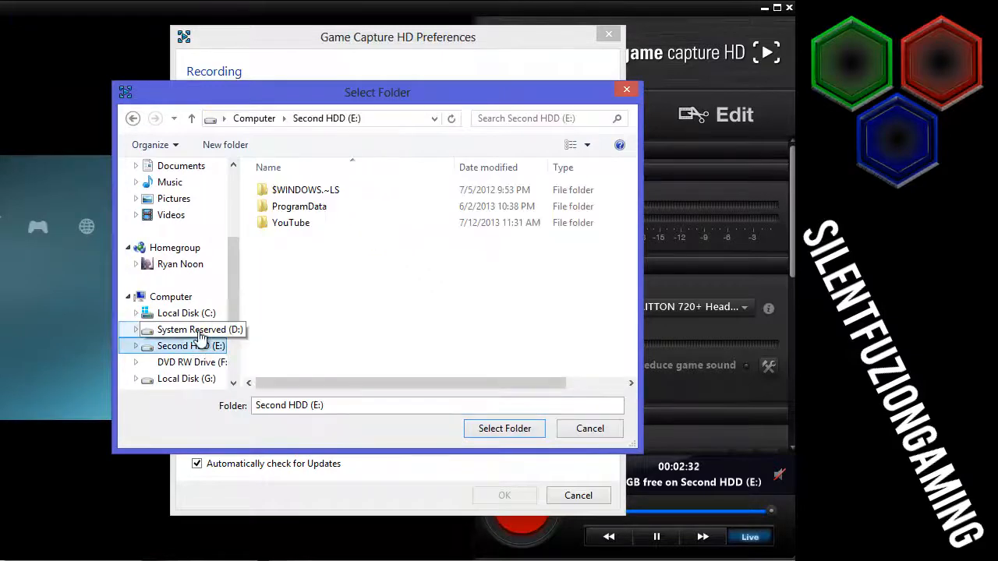
left_click(296, 223)
double_click(302, 226)
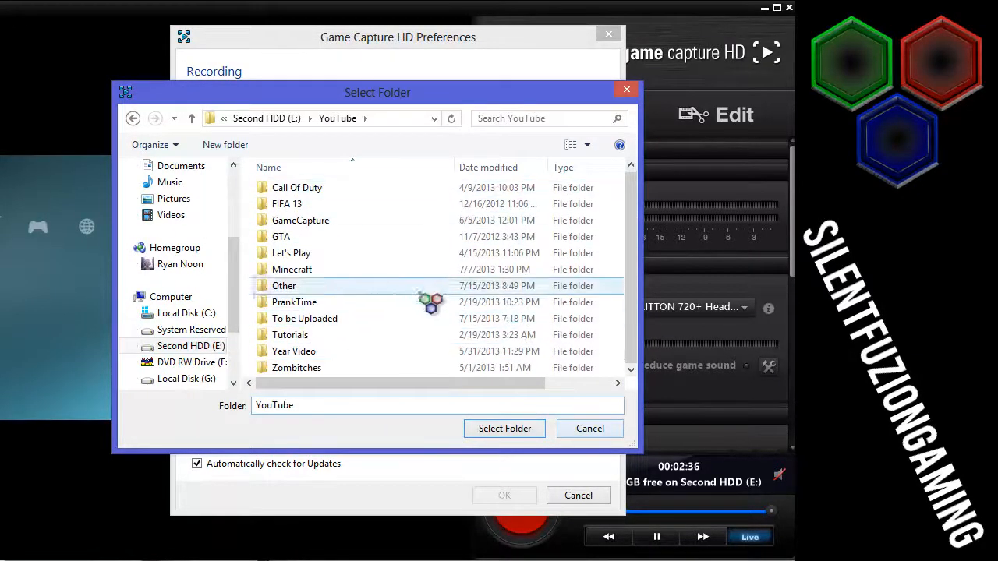
left_click(592, 430)
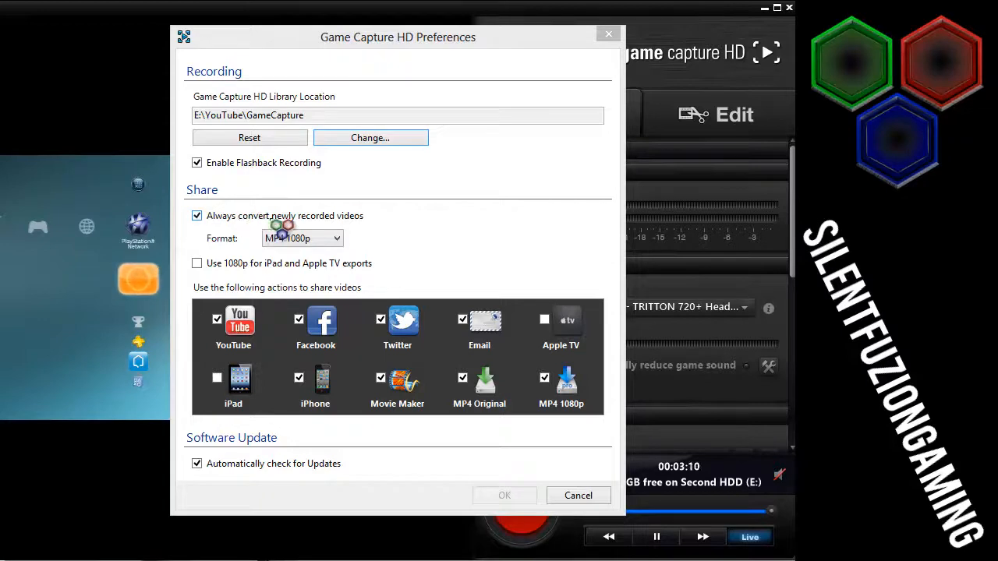
Examine the format choices for converting newly recorded videos and close the preferences without saving
left_click(322, 239)
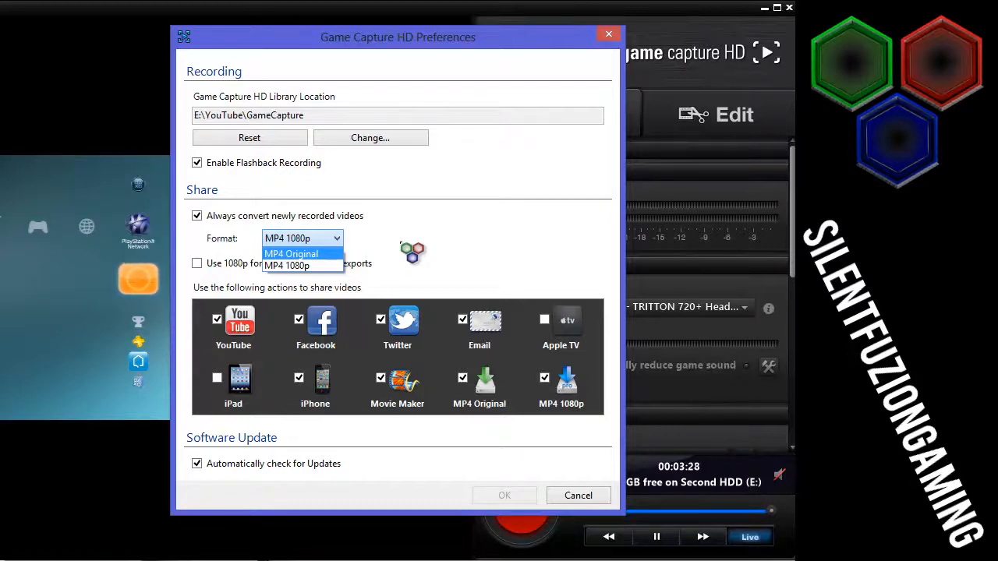
left_click(404, 246)
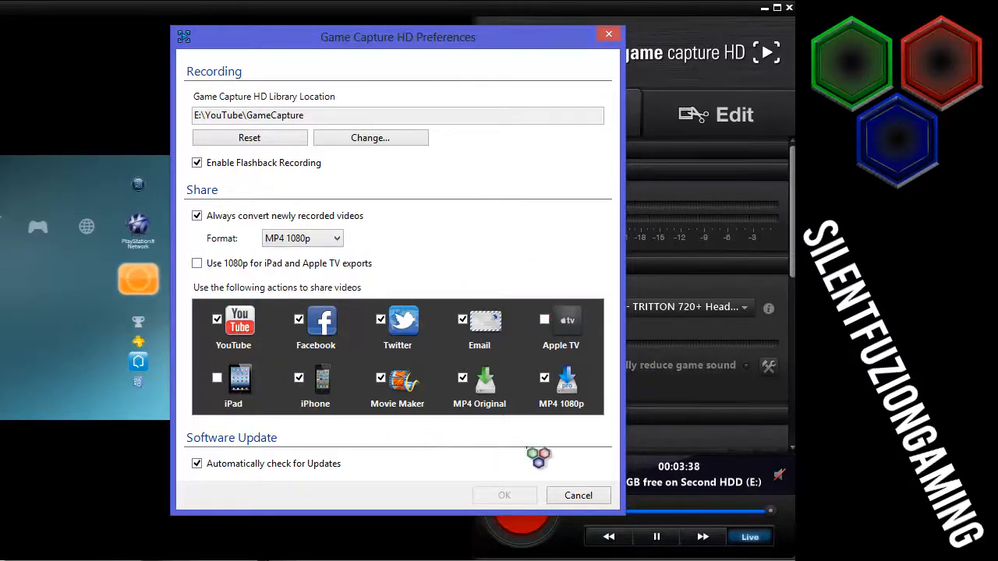
left_click(577, 496)
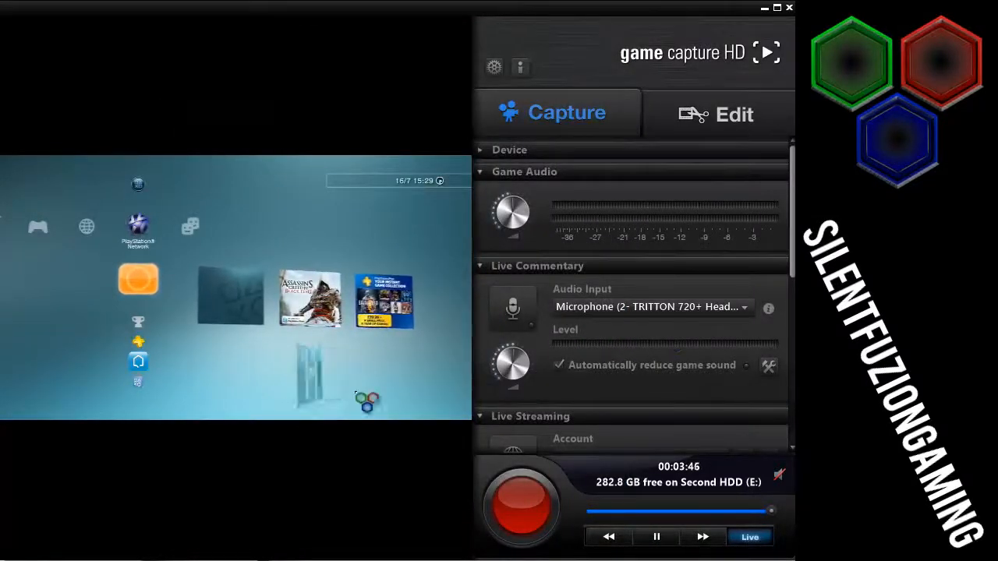
Open the capture settings of the Elgato Game Capture HD device, review the input device choices, and pick PlayStation 3
left_click(492, 153)
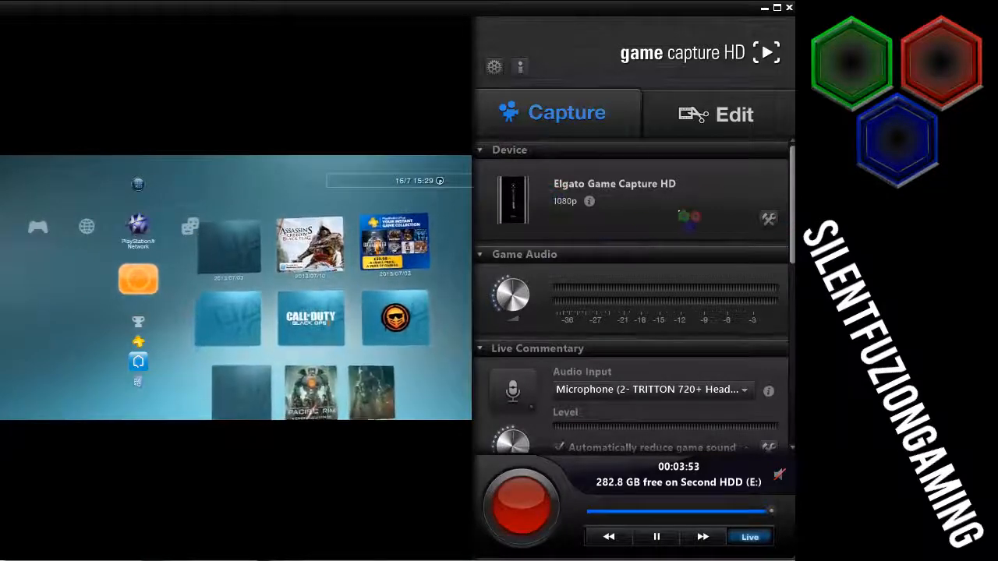
left_click(769, 220)
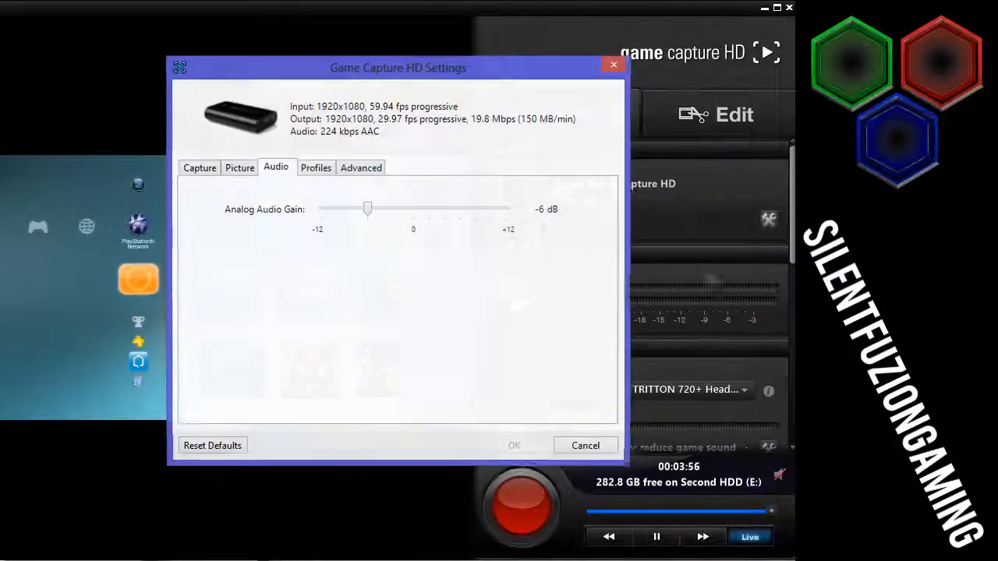
left_click(201, 169)
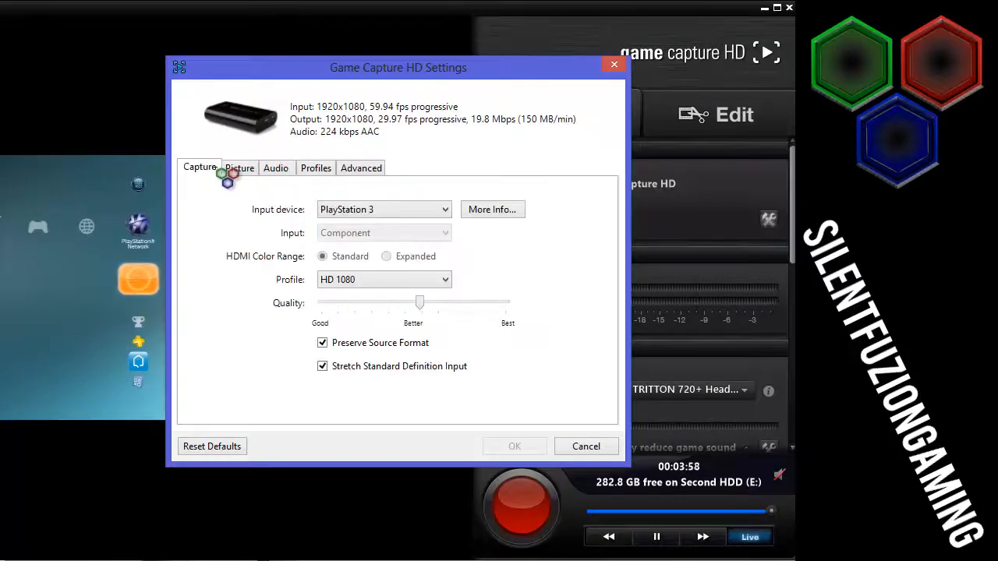
left_click(411, 216)
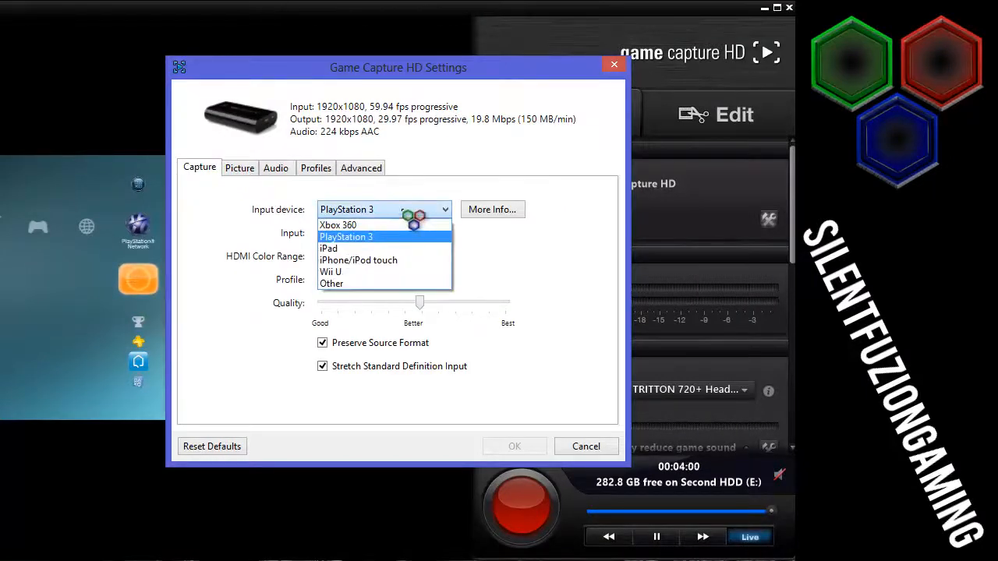
left_click(277, 246)
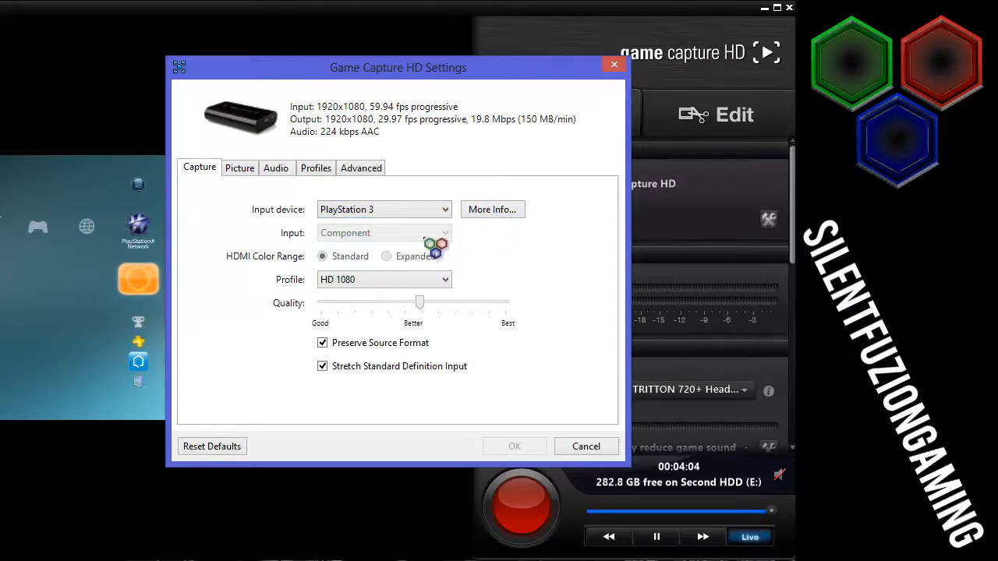
left_click(436, 216)
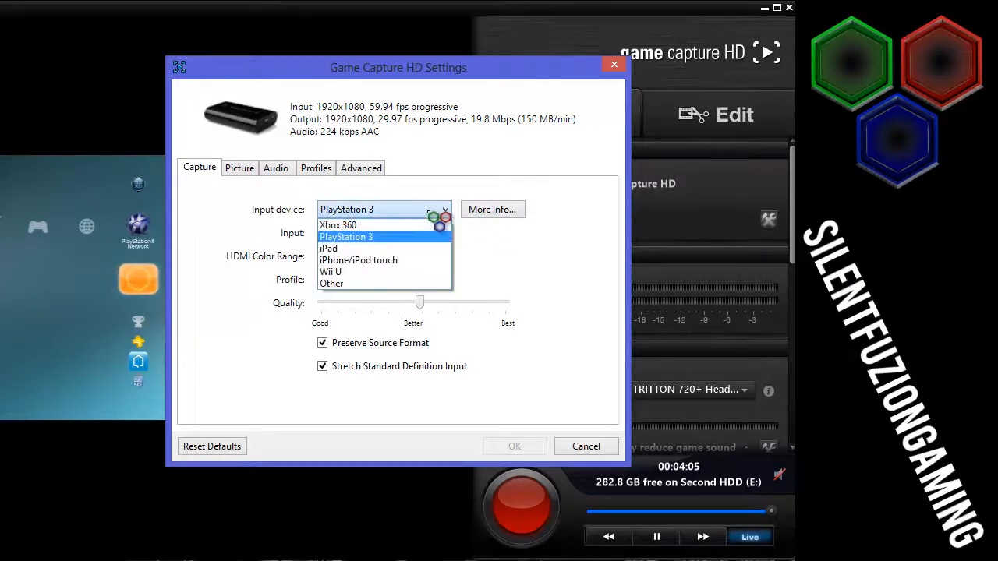
left_click(371, 234)
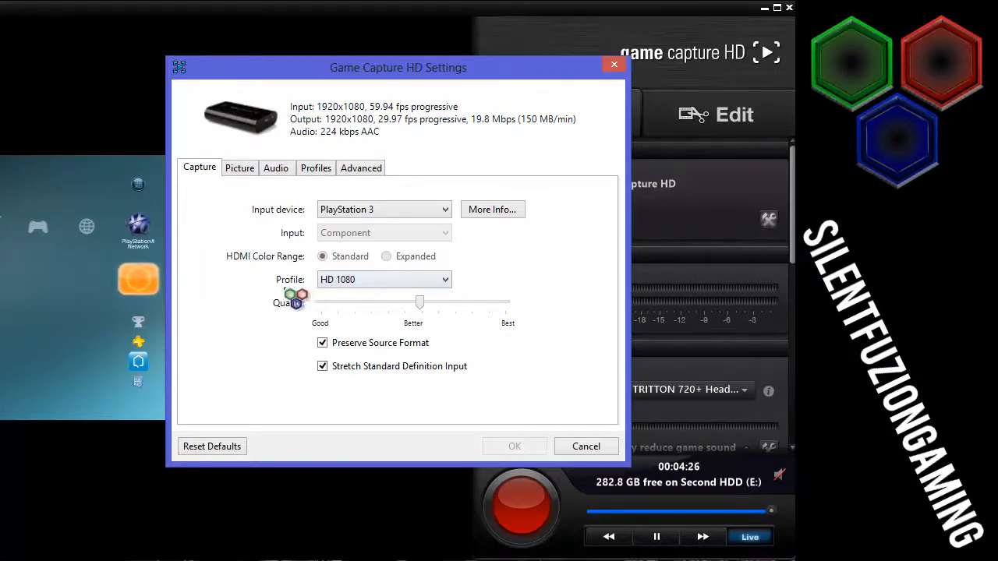
Examine the available capture profiles without changing the selection and cancel the device settings
left_click(331, 282)
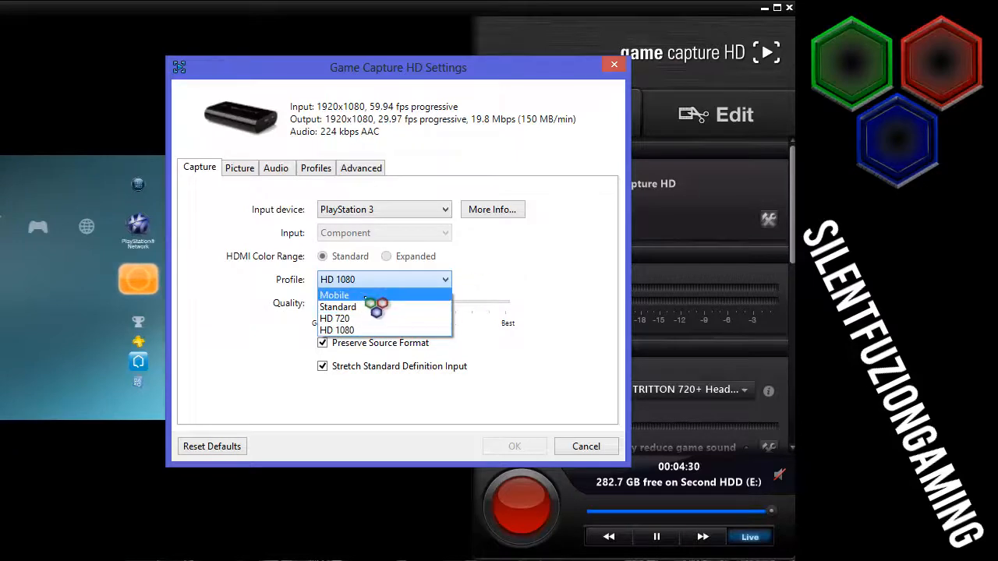
left_click(533, 260)
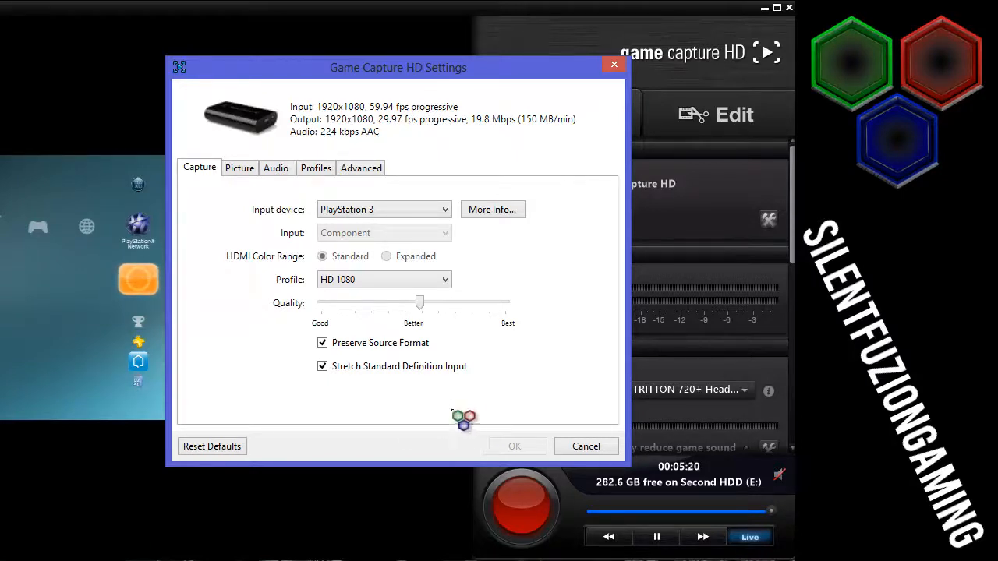
left_click(381, 279)
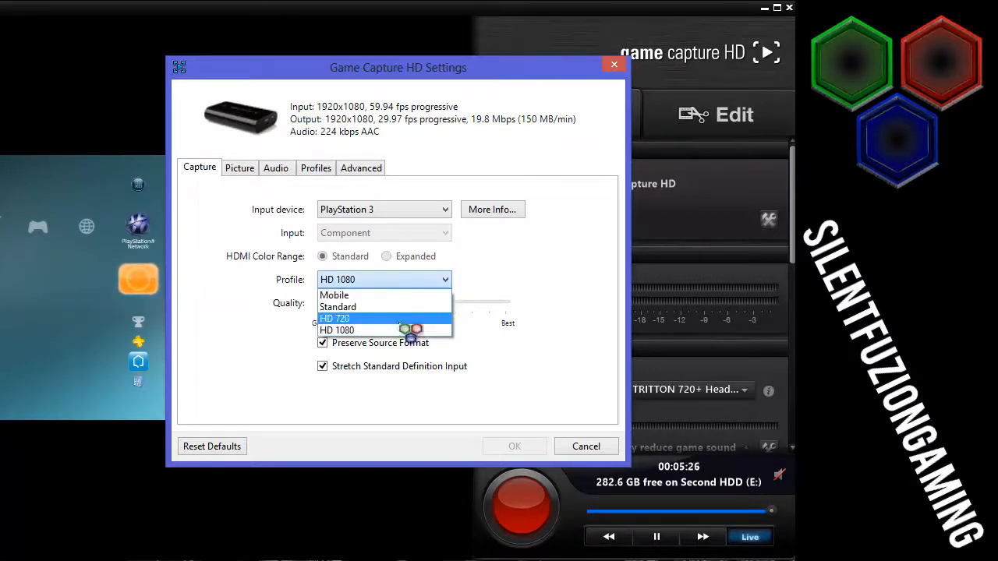
left_click(568, 379)
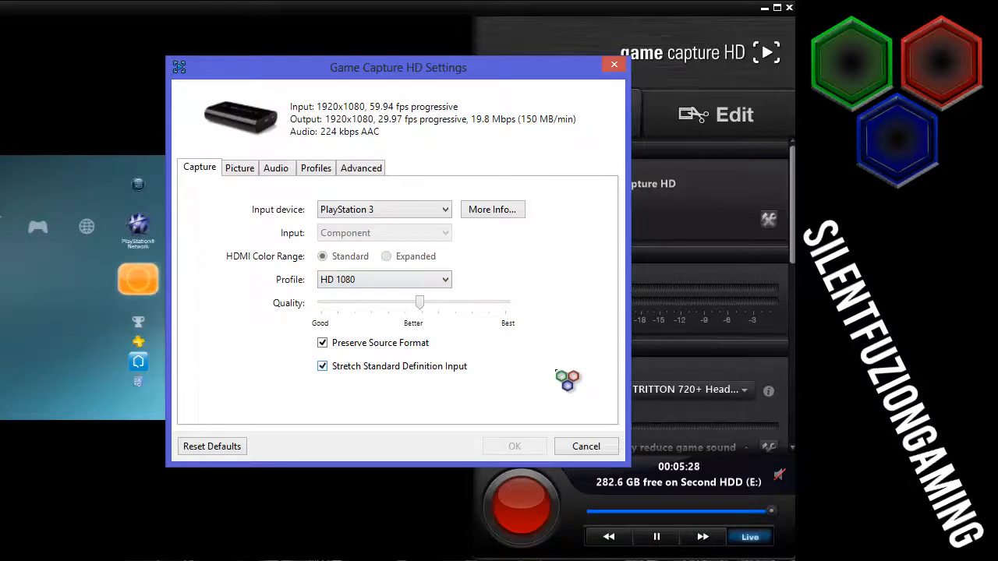
left_click(586, 448)
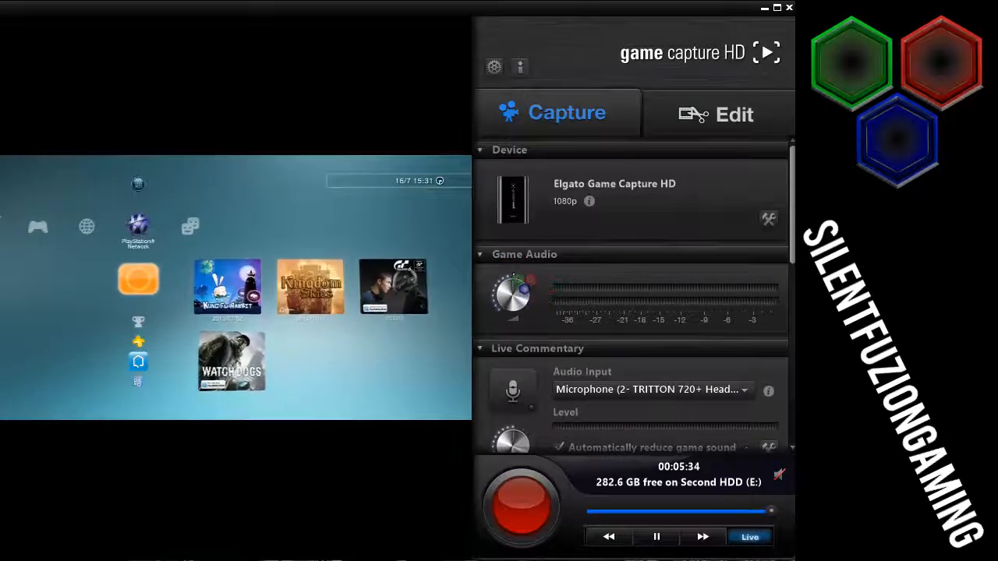
Collapse the Device and Game Audio sections and expand Game Audio again to view its level controls
mouse_move(527, 282)
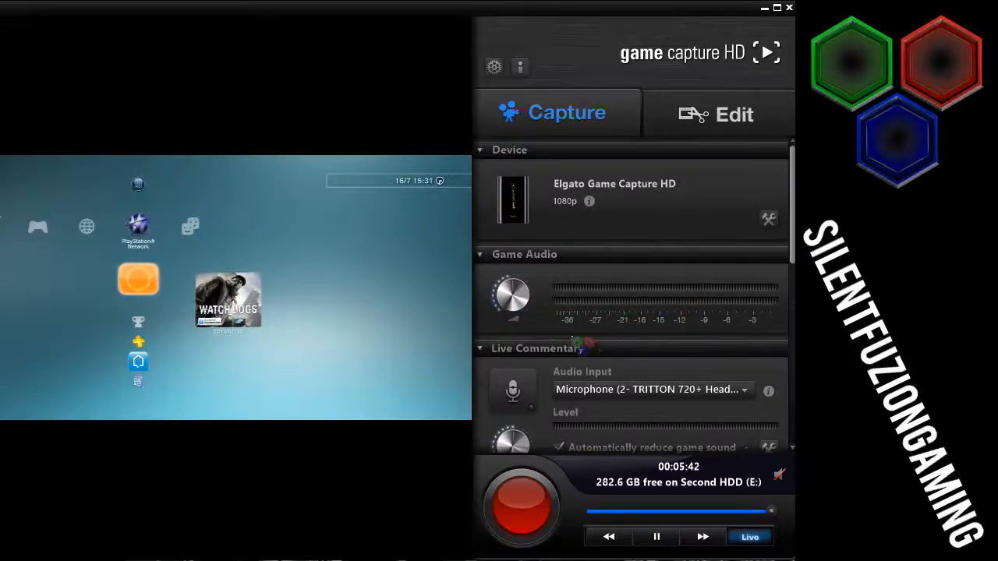
left_click(480, 254)
left_click(479, 150)
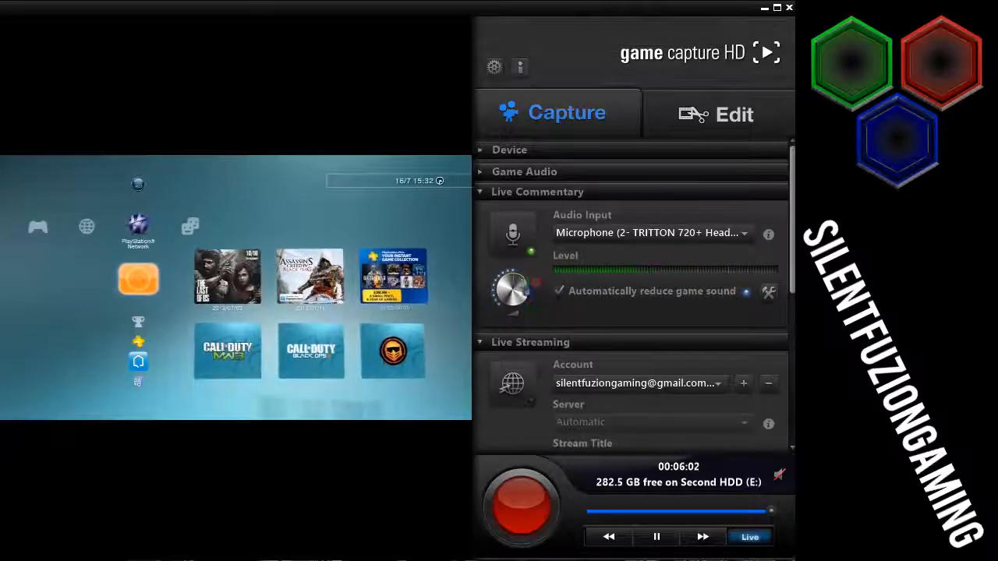
left_click(609, 172)
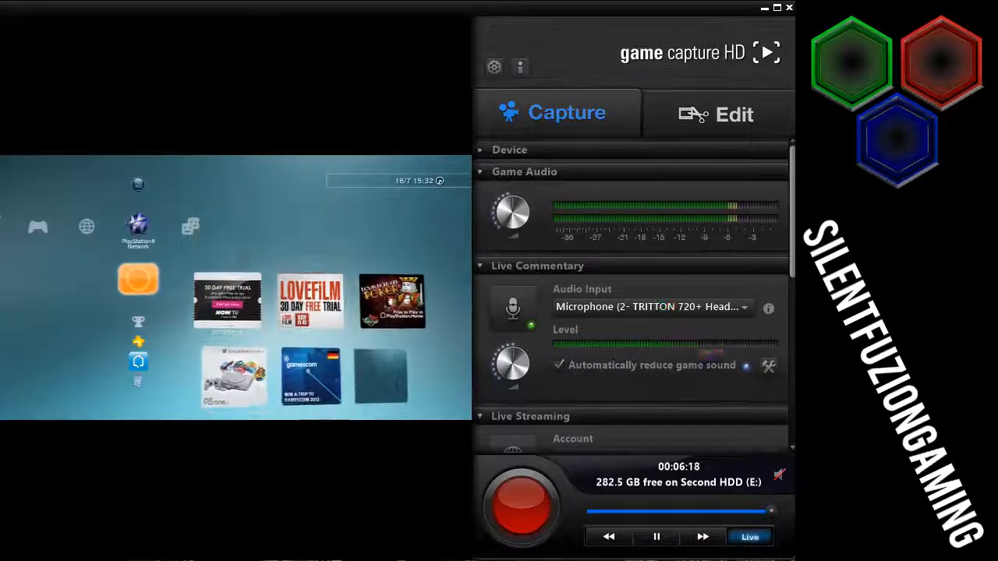
Try Microphone (HD Pro Webcam C920) as the live commentary audio input and switch back to Microphone (2- TRITTON 720+ Headset)
left_click(713, 305)
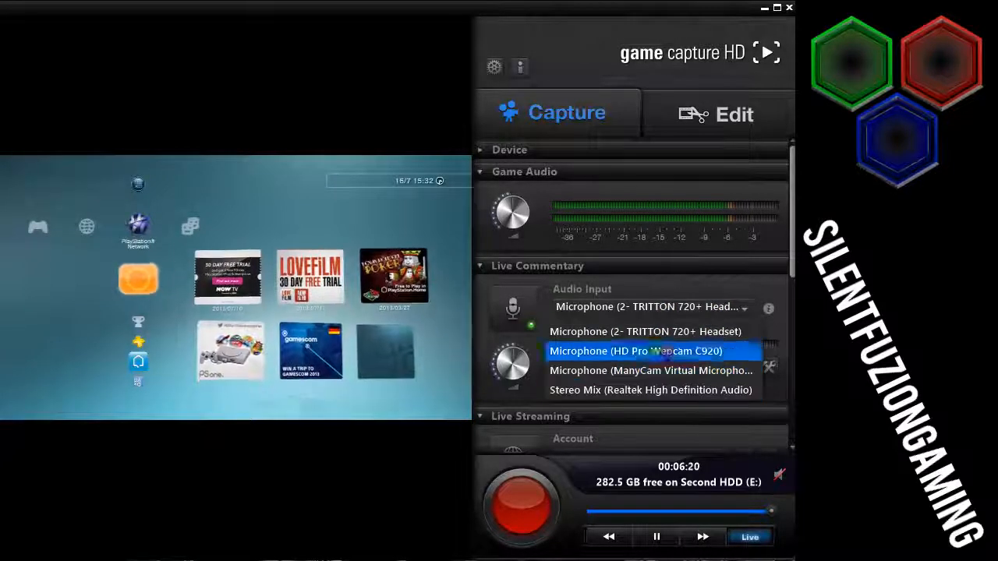
left_click(661, 352)
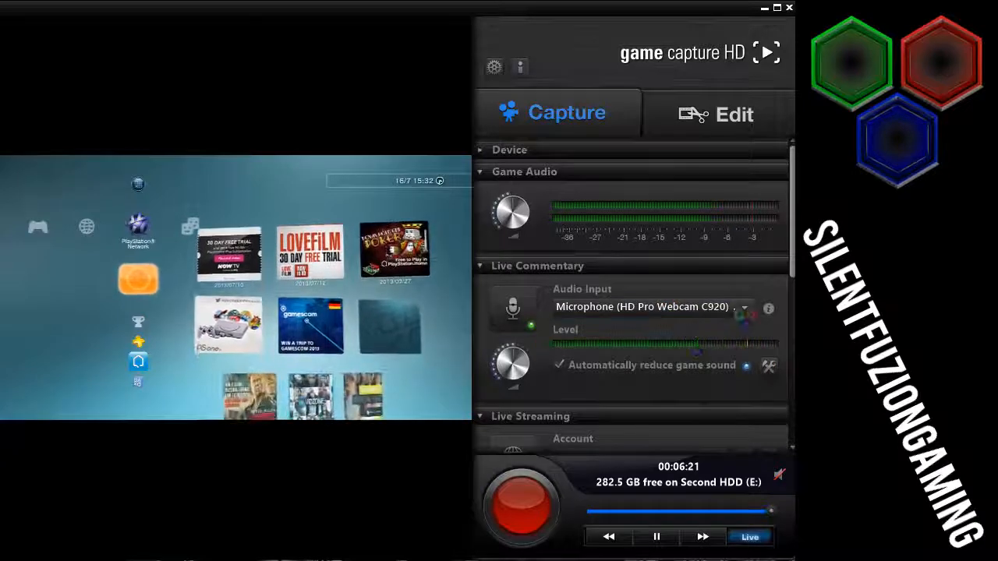
left_click(741, 308)
left_click(647, 331)
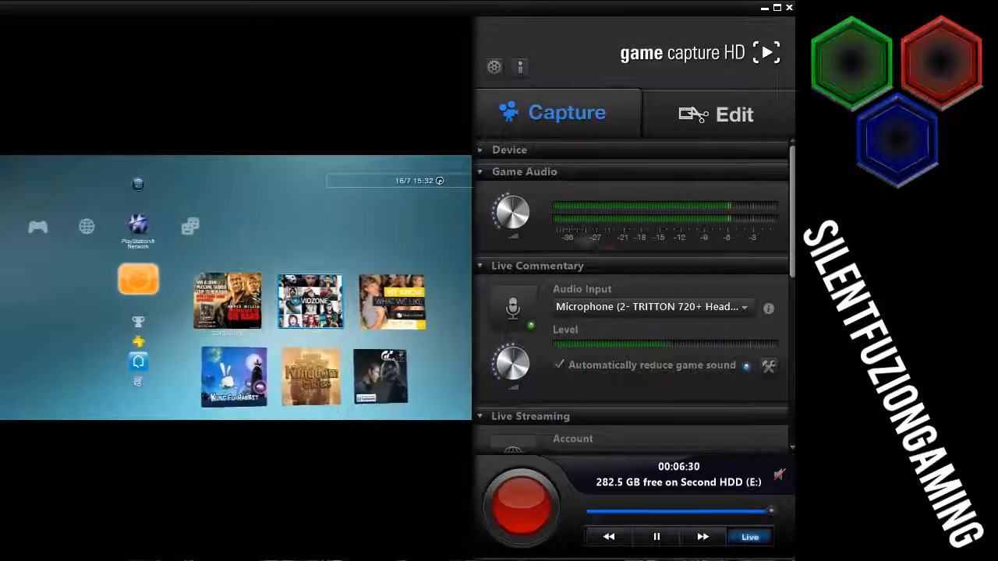
Examine the threshold and attenuation settings for automatically reducing game sound and dismiss them
mouse_move(509, 206)
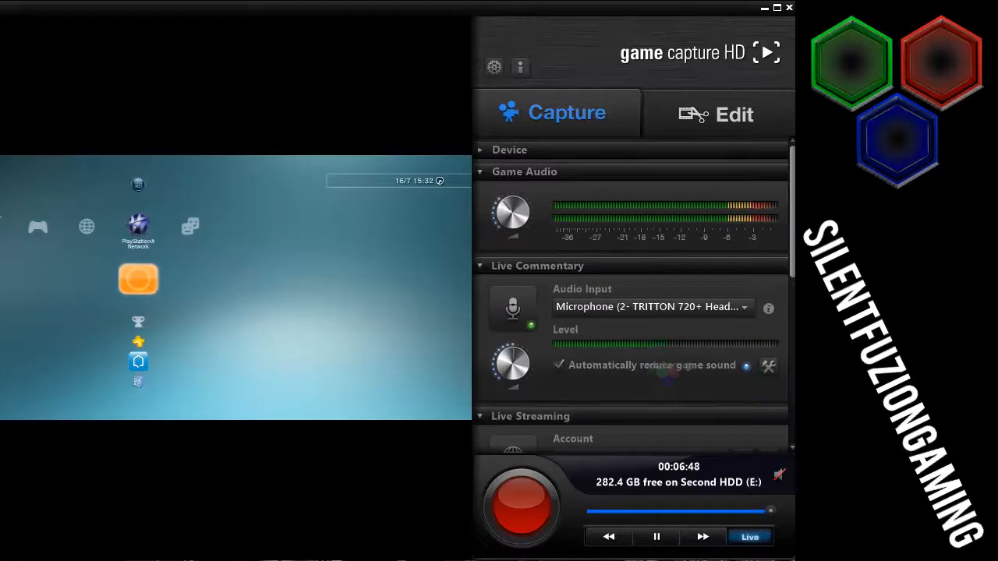
left_click(771, 367)
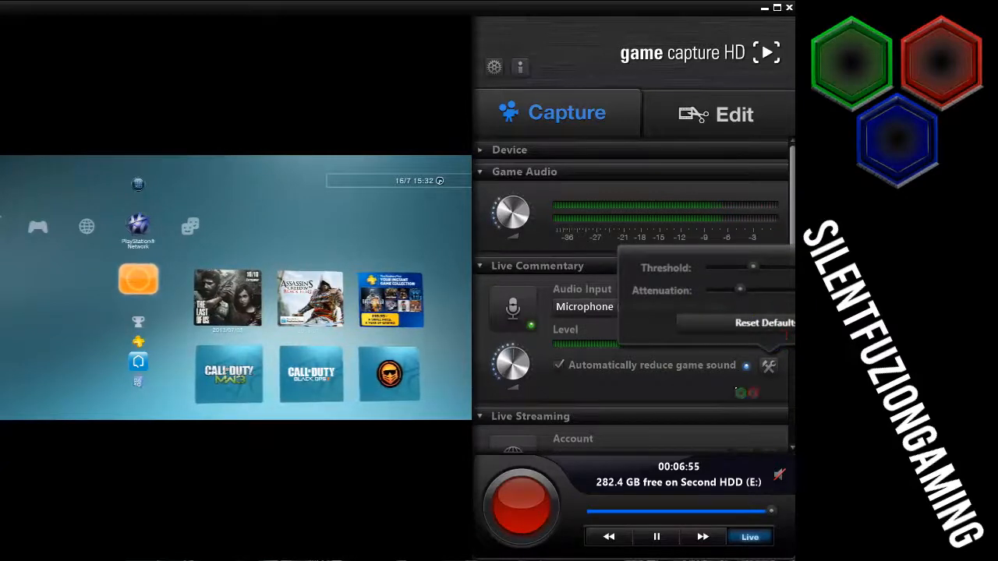
left_click(720, 390)
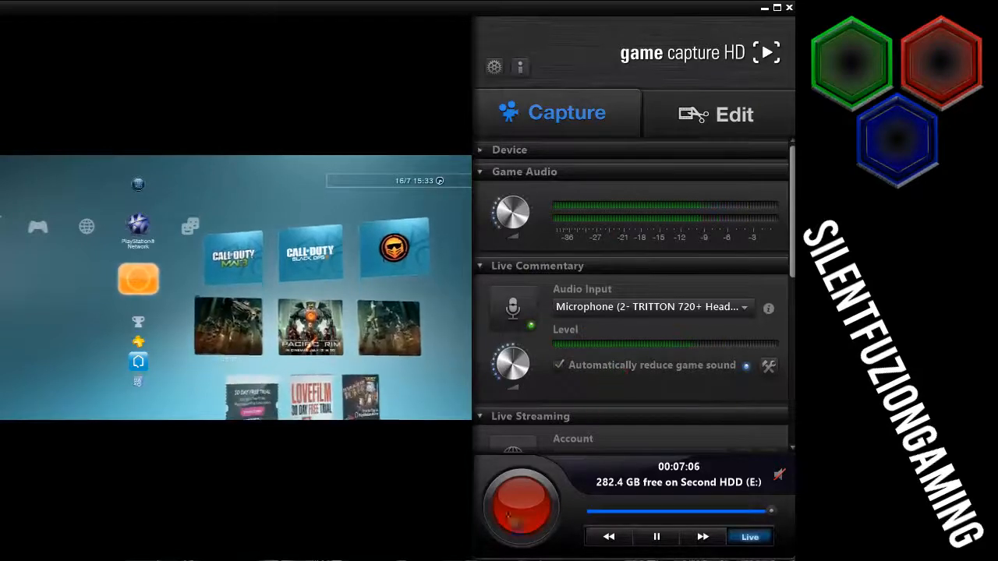
Collapse the Live Commentary and Game Audio sections and examine the account choices and add-account option for live streaming
left_click(479, 266)
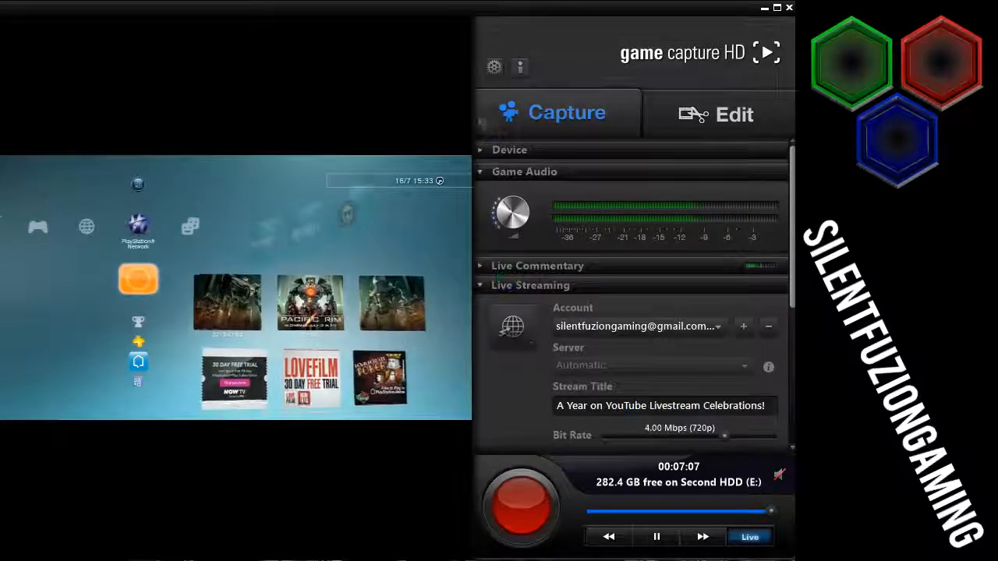
left_click(485, 172)
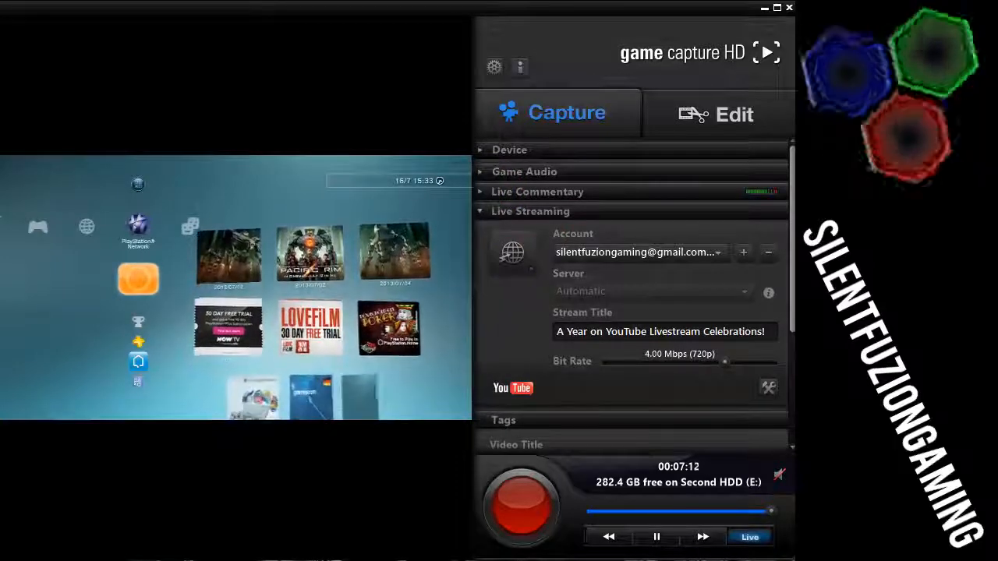
left_click(663, 255)
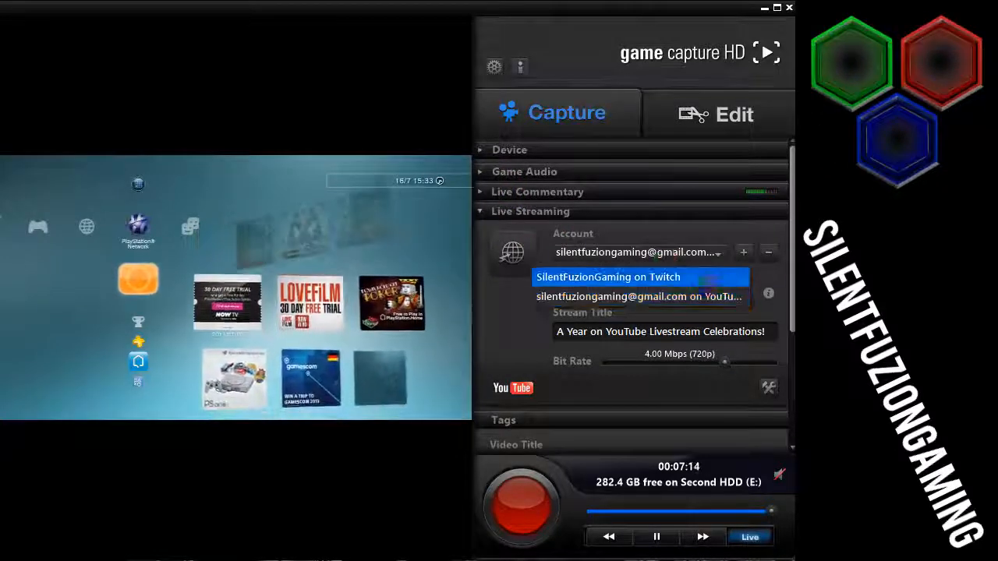
left_click(754, 223)
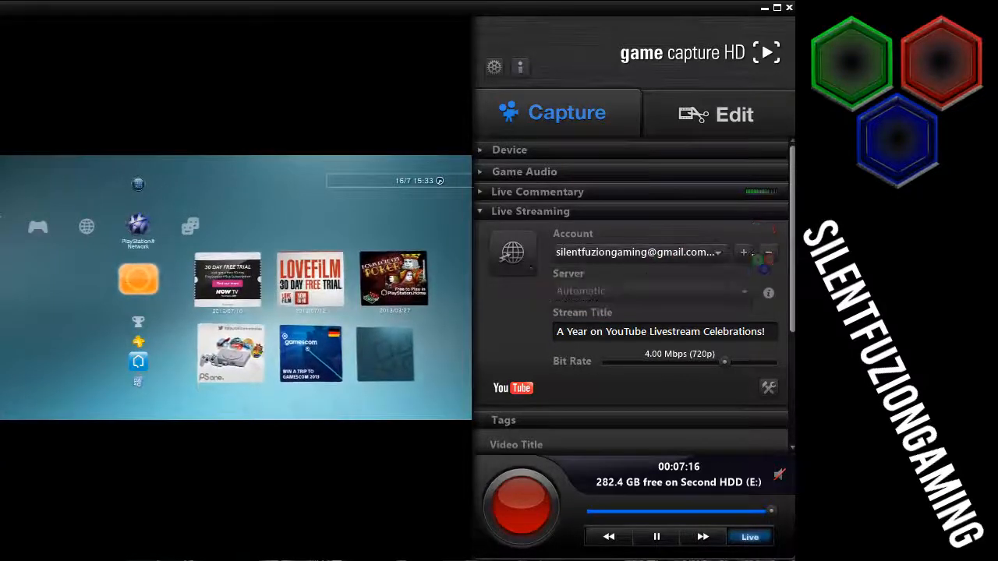
left_click(746, 253)
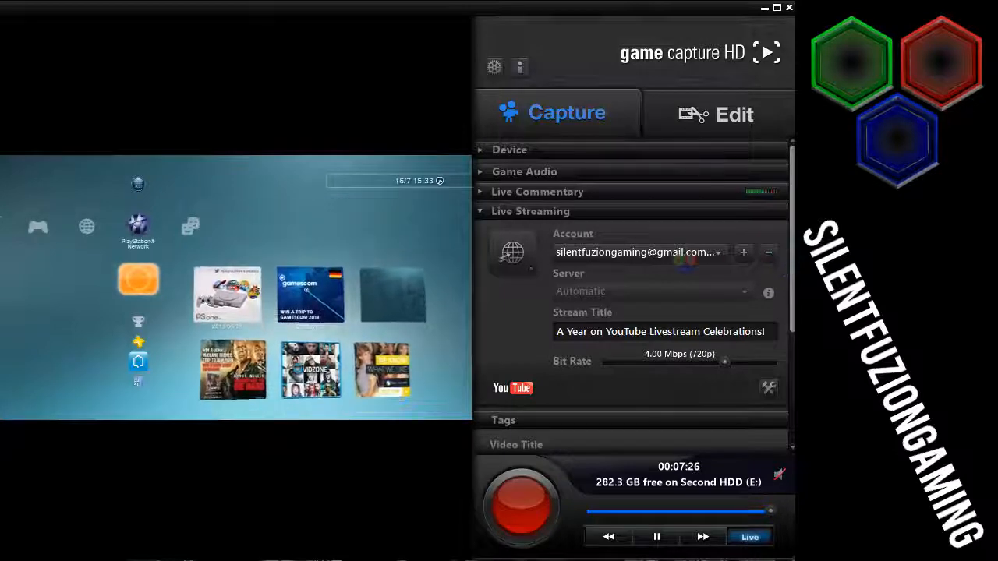
Examine the streaming account choices, keep the YouTube account, and view the Twitch page opened for adding an account before dismissing it
left_click(705, 256)
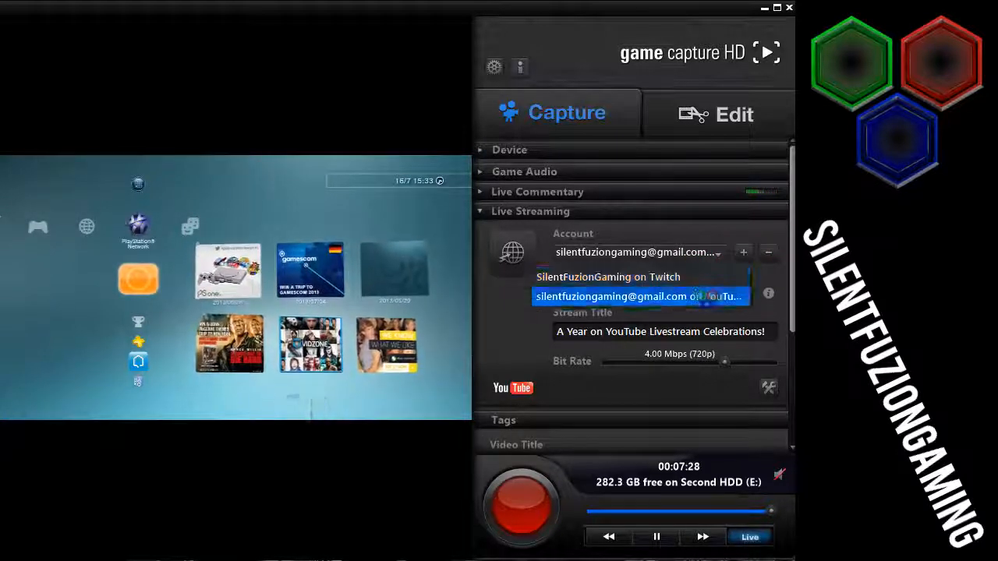
left_click(696, 297)
mouse_move(755, 192)
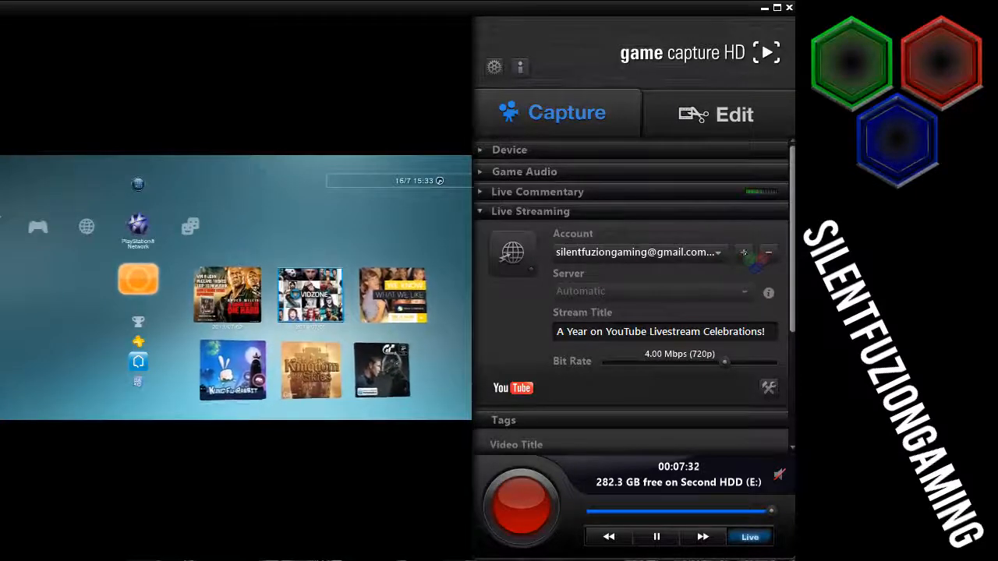
left_click(744, 253)
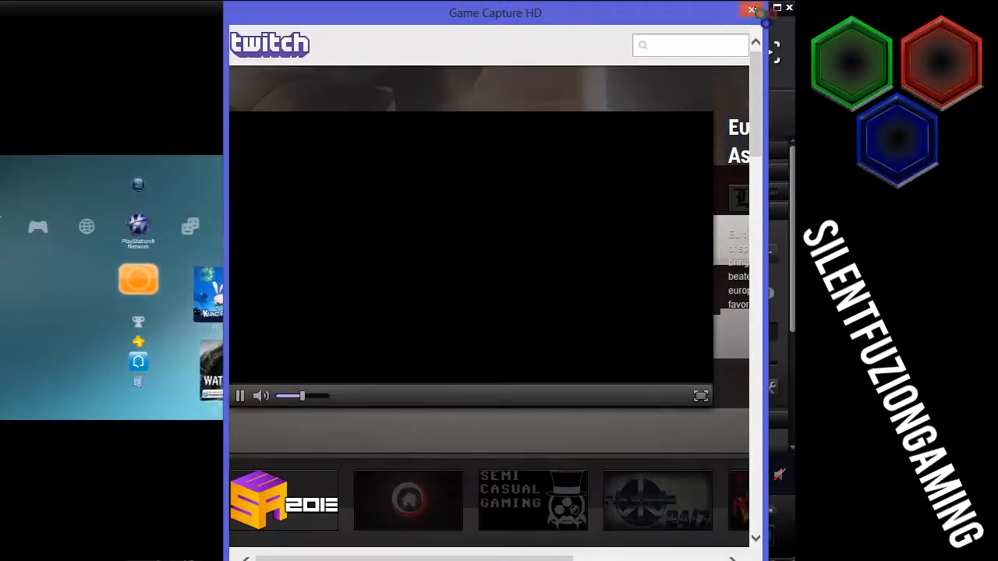
left_click(756, 12)
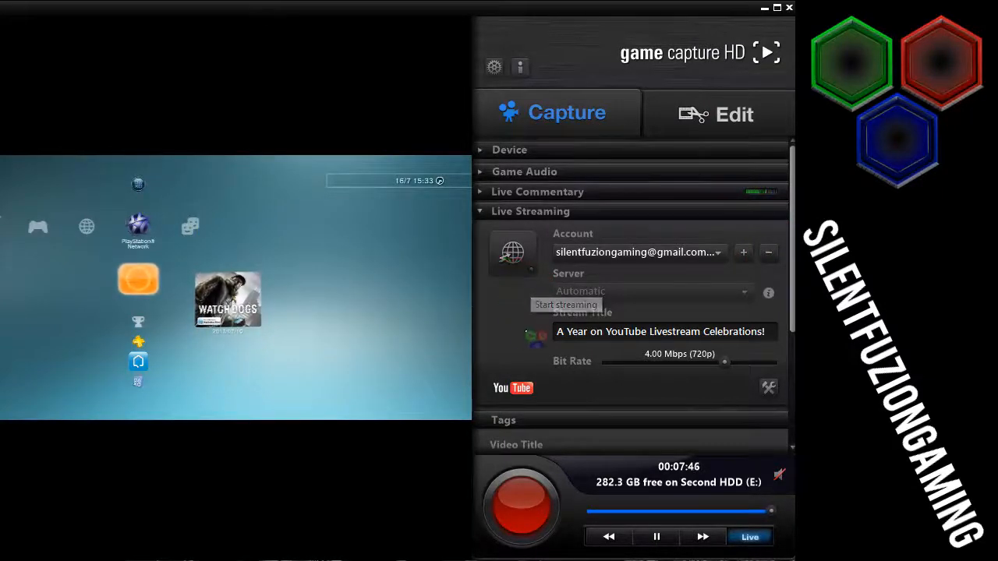
Highlight the stream title text to point it out and review the account choices again, keeping the YouTube account
left_click_drag(760, 338, 526, 342)
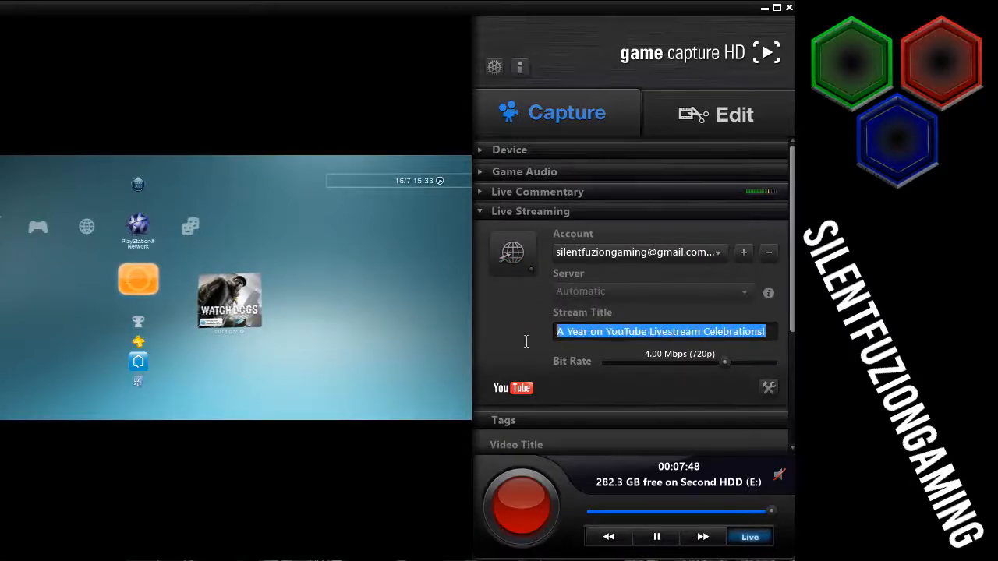
left_click(523, 342)
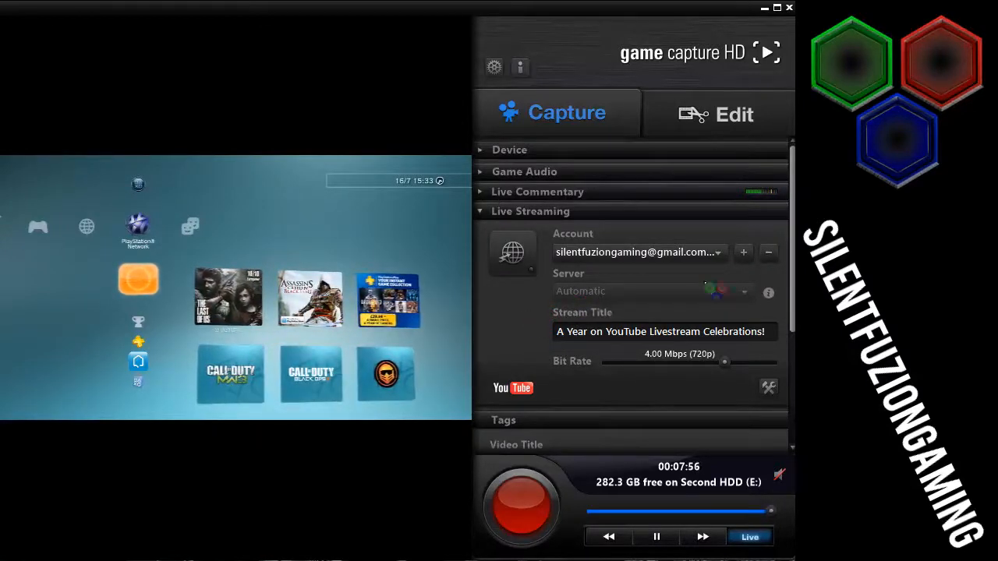
left_click(616, 252)
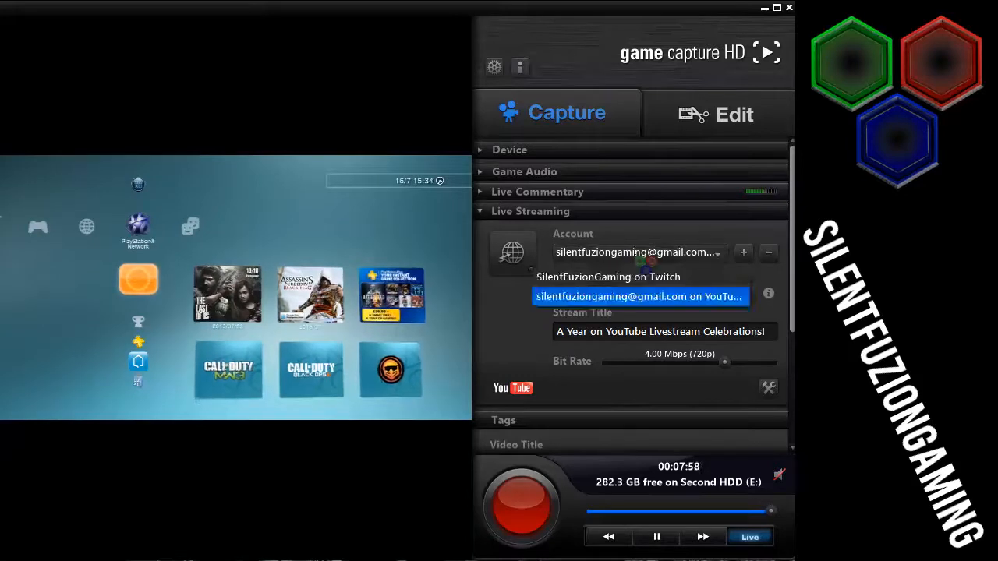
left_click(722, 298)
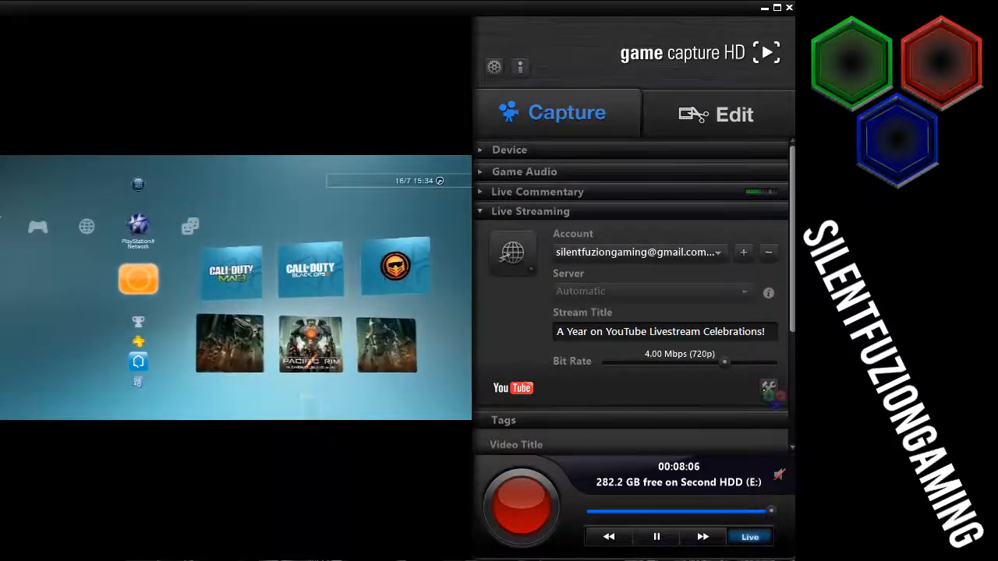
Examine the YouTube stream's privacy, category and maximum resolution options, keeping 1080p as the resolution, and dismiss them
left_click(769, 388)
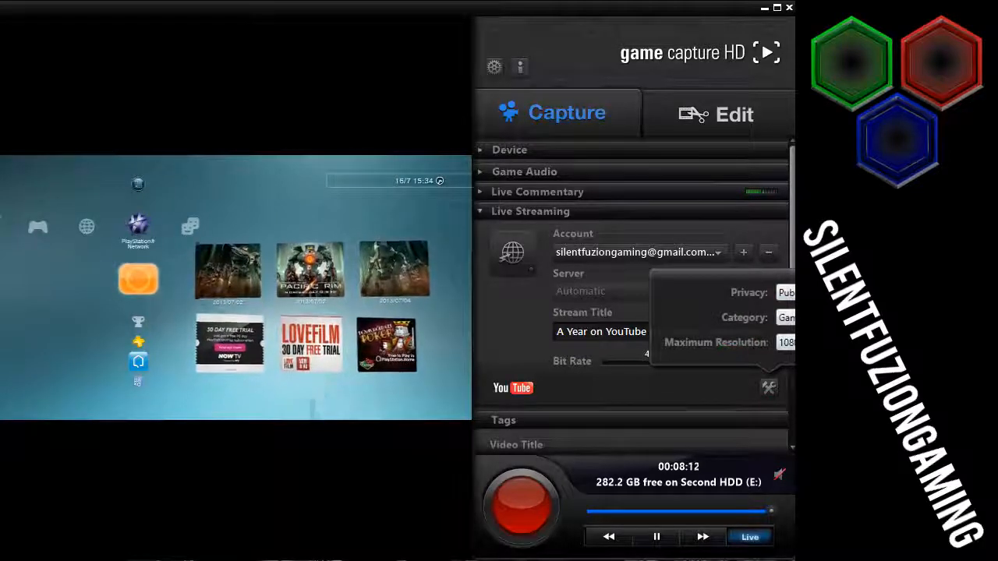
left_click(786, 342)
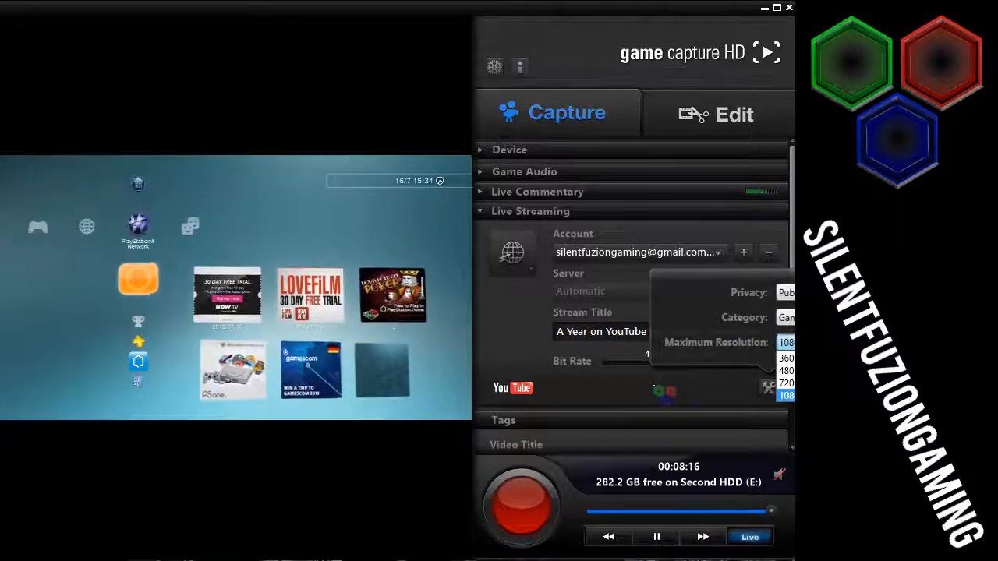
left_click(787, 397)
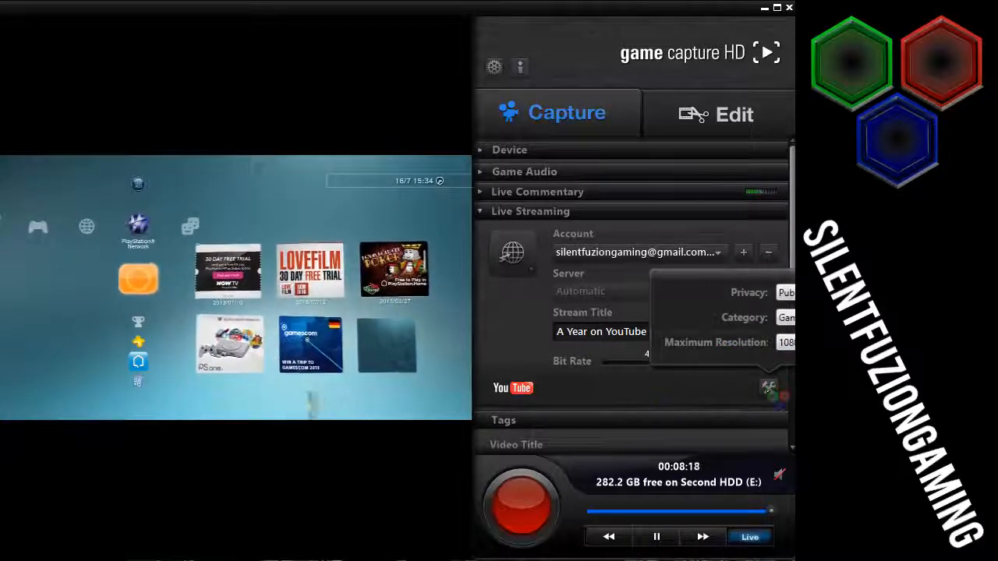
left_click(768, 388)
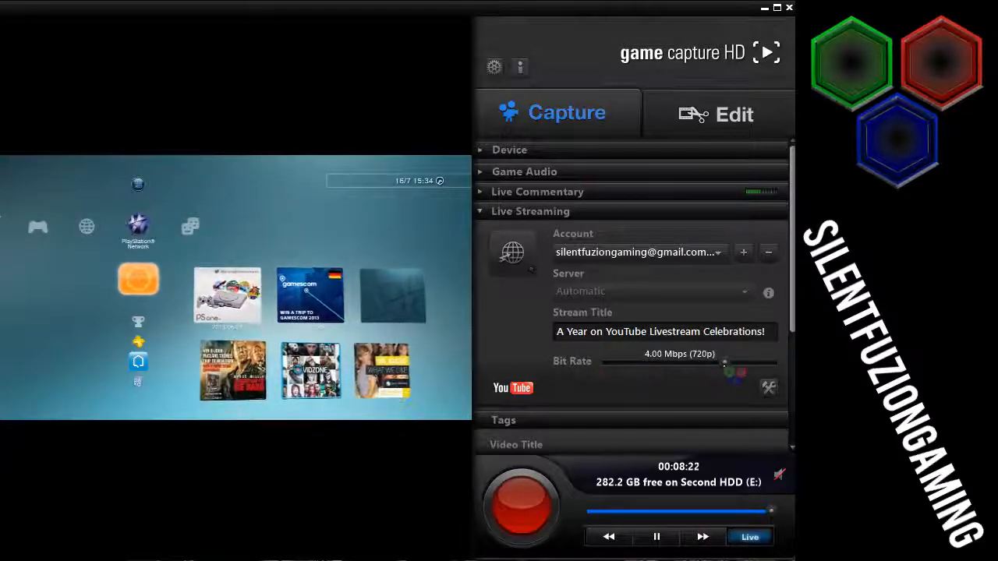
Try the stream bit rate at 8.00 Mbps (1080p) and return it to 4.00 Mbps (720p)
left_click_drag(725, 362, 789, 364)
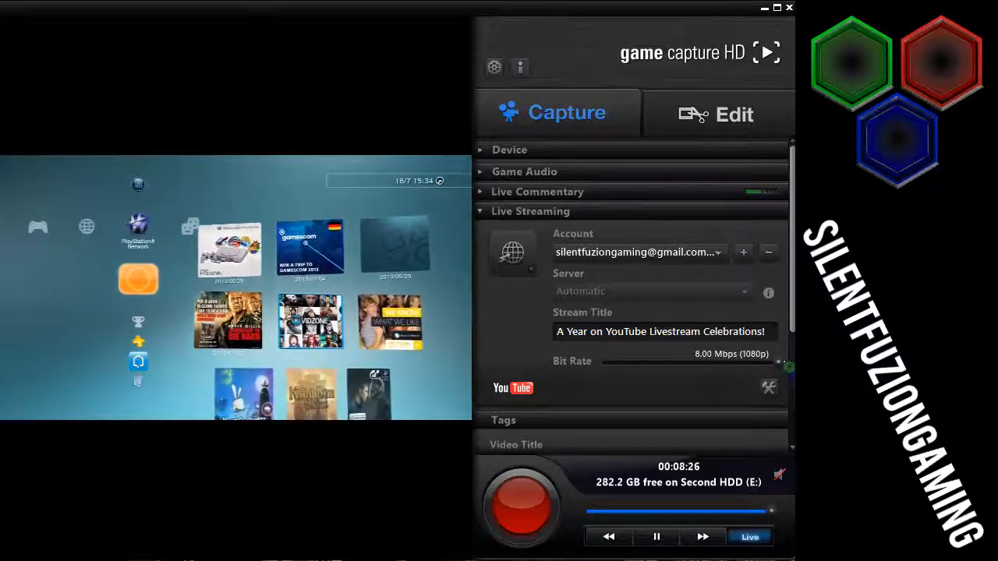
left_click_drag(779, 364, 733, 367)
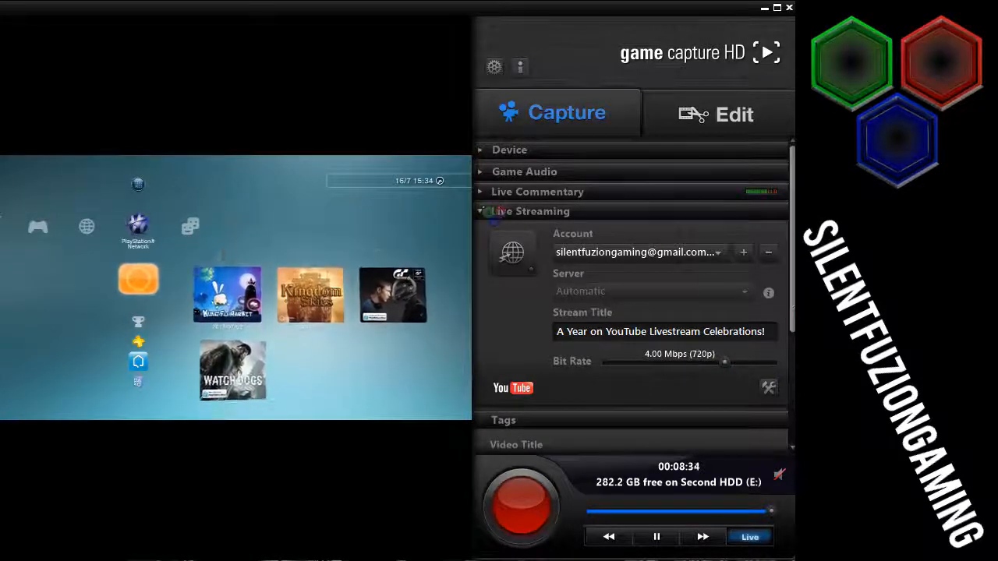
Collapse the Live Streaming section and replace the video title with SDKL;FJSADLFK;J, stepping through the remaining tag fields
left_click(489, 212)
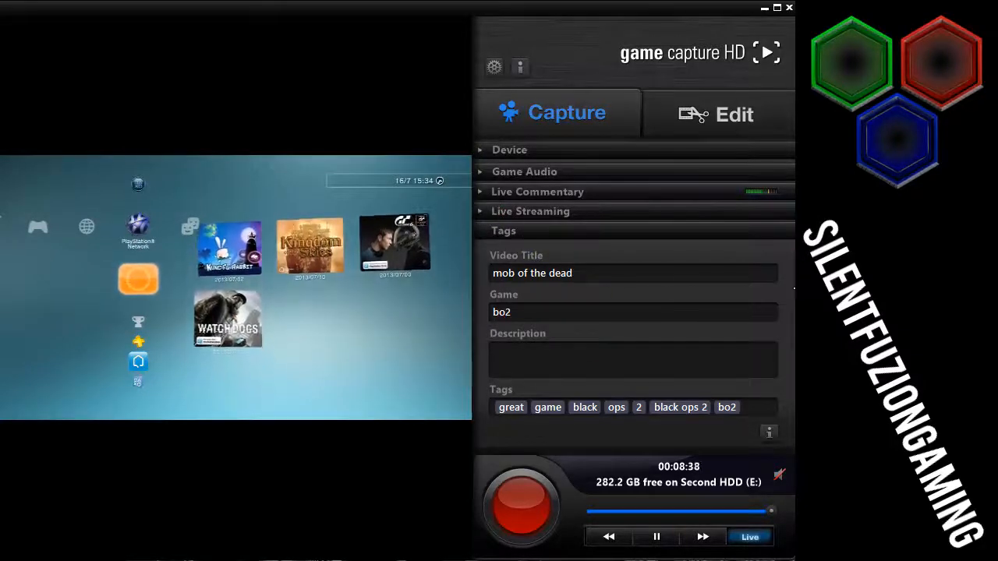
left_click_drag(586, 267, 473, 271)
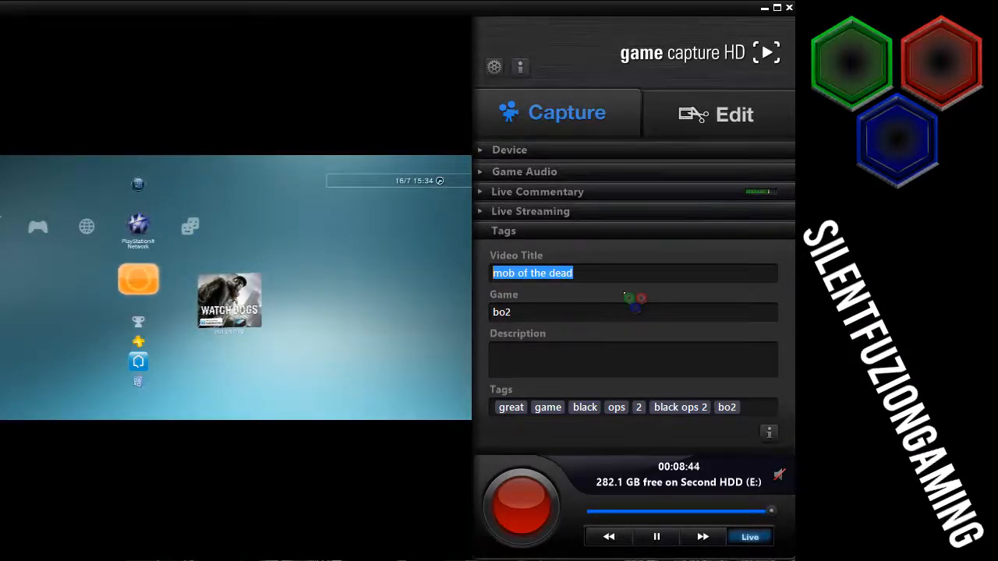
type("SDKL;FJSADLFK;J")
key("Tab")
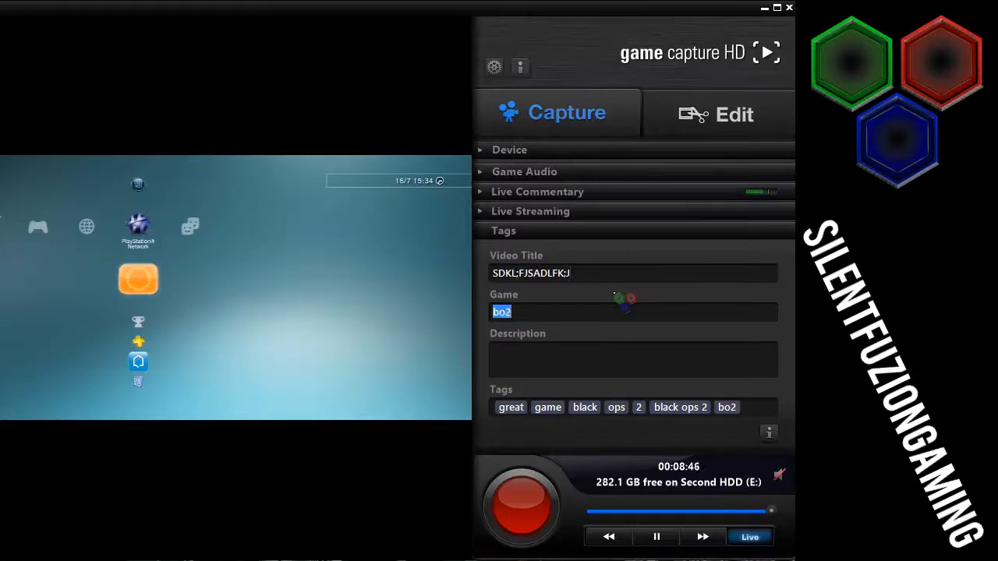
key("Tab")
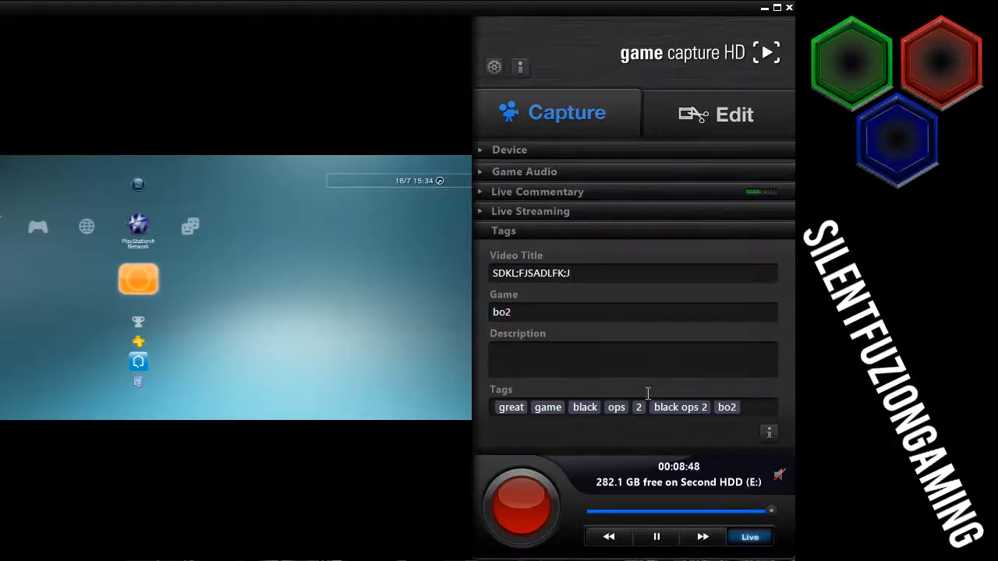
key("Tab")
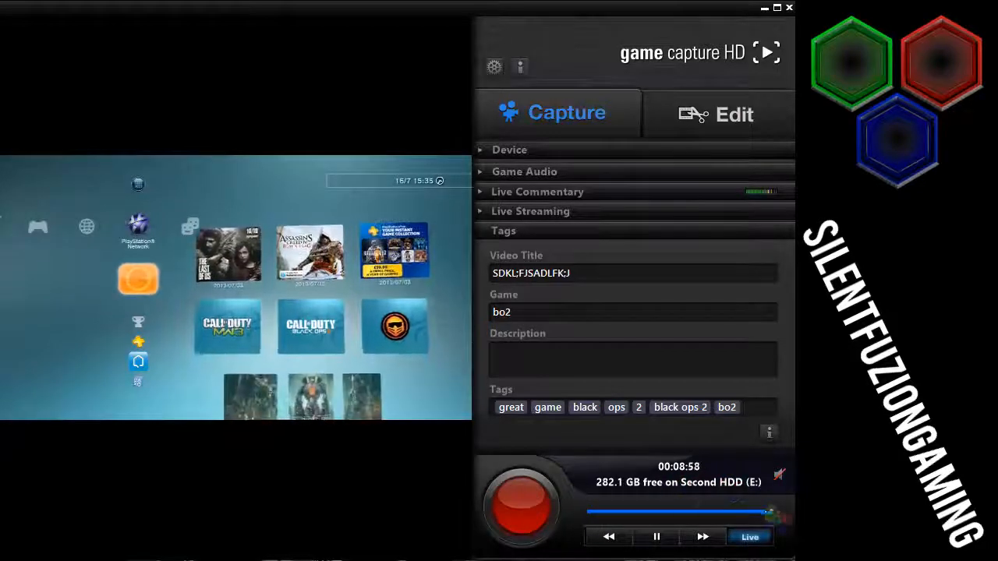
Scrub back through the buffered gameplay timeline and return playback to the live position
left_click_drag(768, 512, 613, 512)
left_click_drag(721, 512, 770, 510)
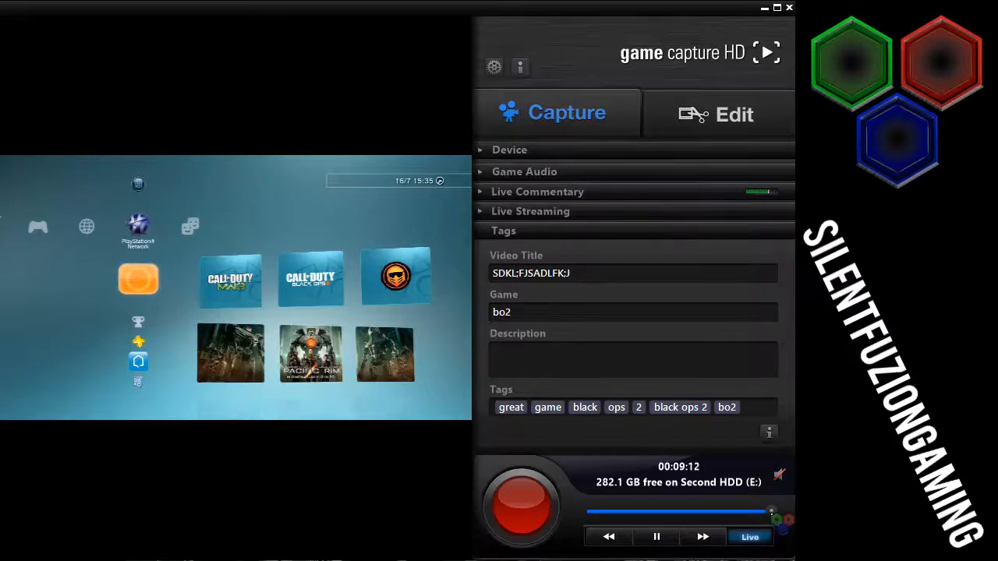
left_click_drag(772, 512, 722, 512)
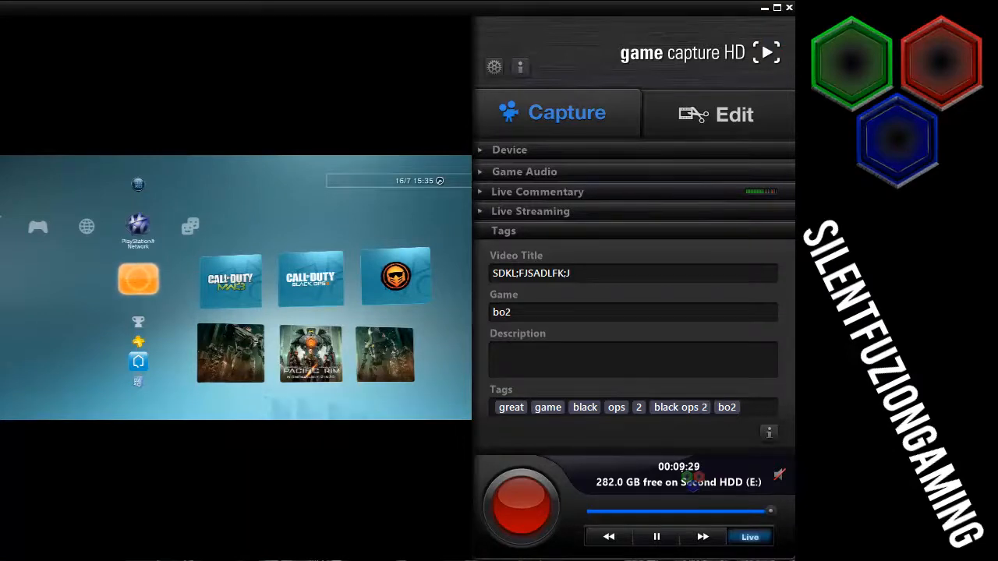
Switch to the video editing view and examine the video library and sharing destinations
left_click(713, 116)
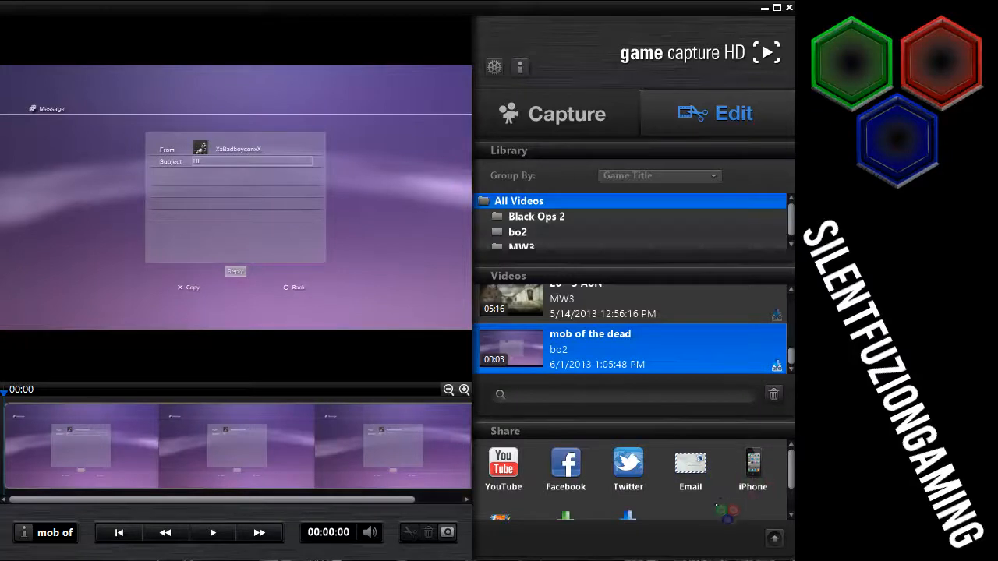
mouse_move(790, 470)
left_mouse_down()
mouse_move(790, 491)
mouse_move(790, 461)
left_mouse_up()
Minimize the capture software and reposition the Camtasia Recorder window to show it as a recording tool
left_click(766, 8)
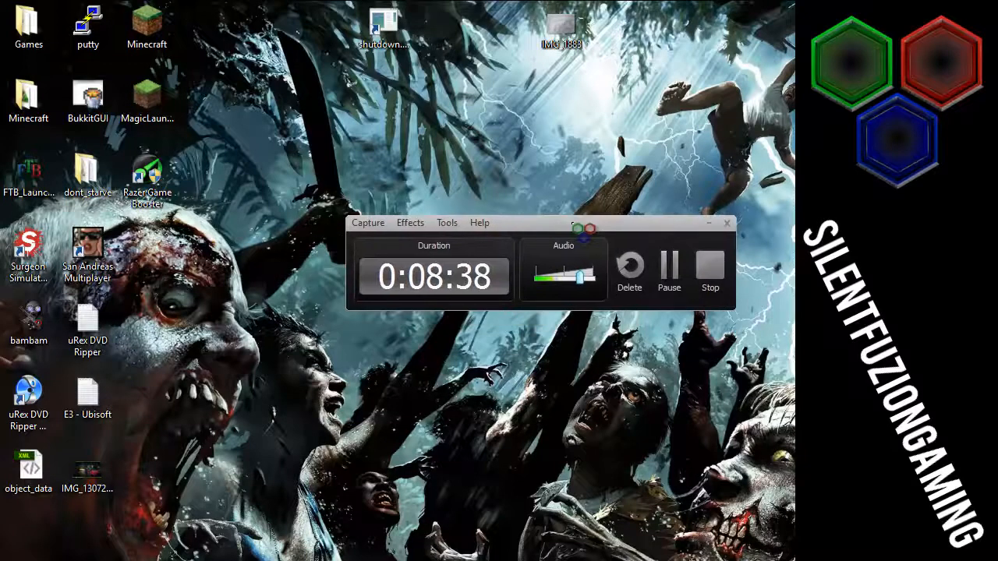
left_click_drag(572, 220, 445, 255)
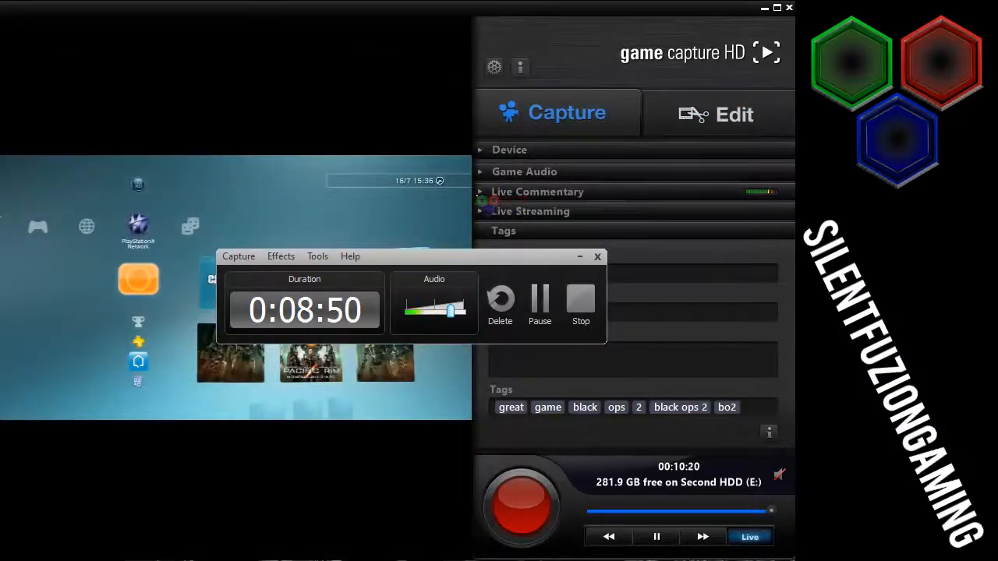
Expand the Live Commentary section and search the computer for sound recorder
left_click(478, 195)
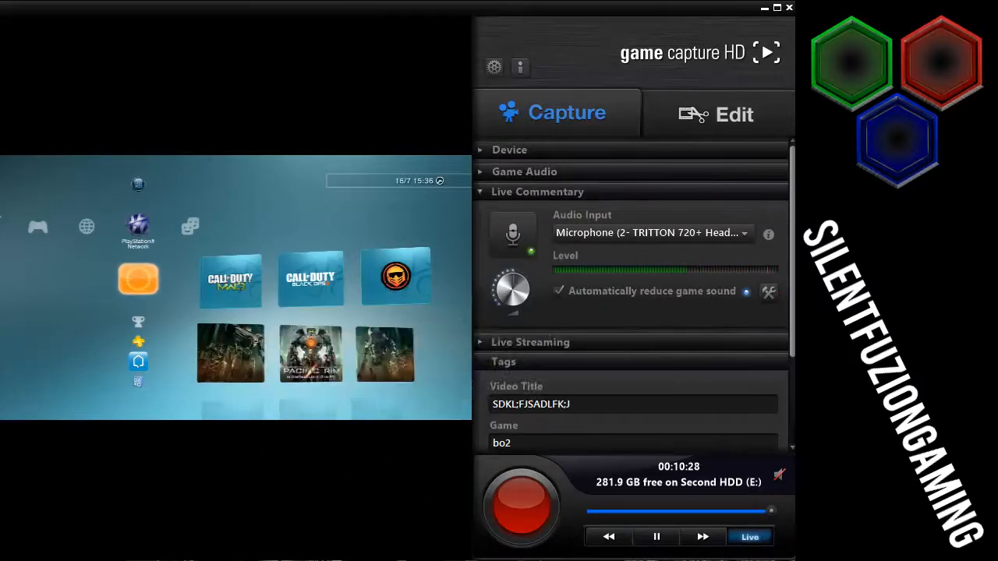
key("super")
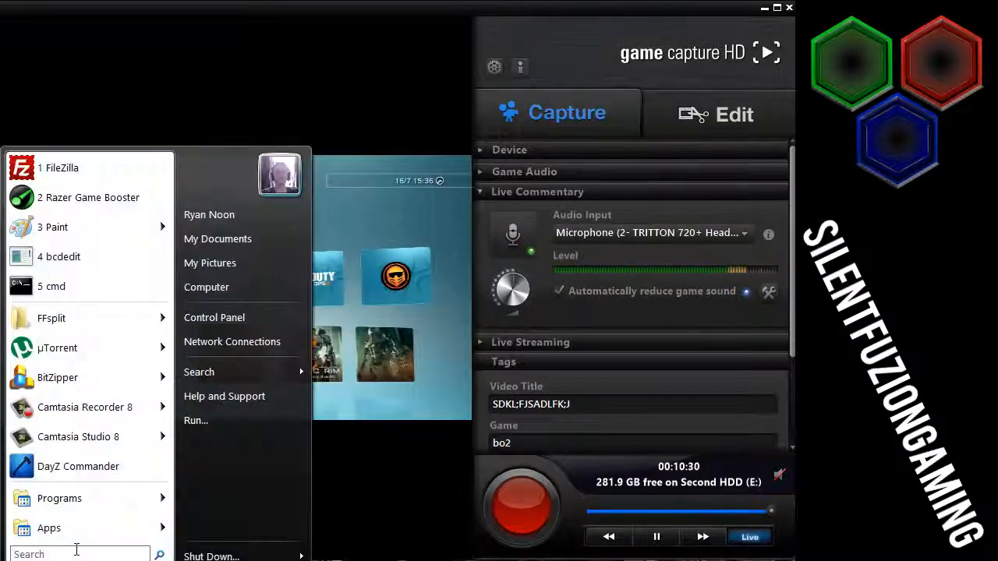
type("windows")
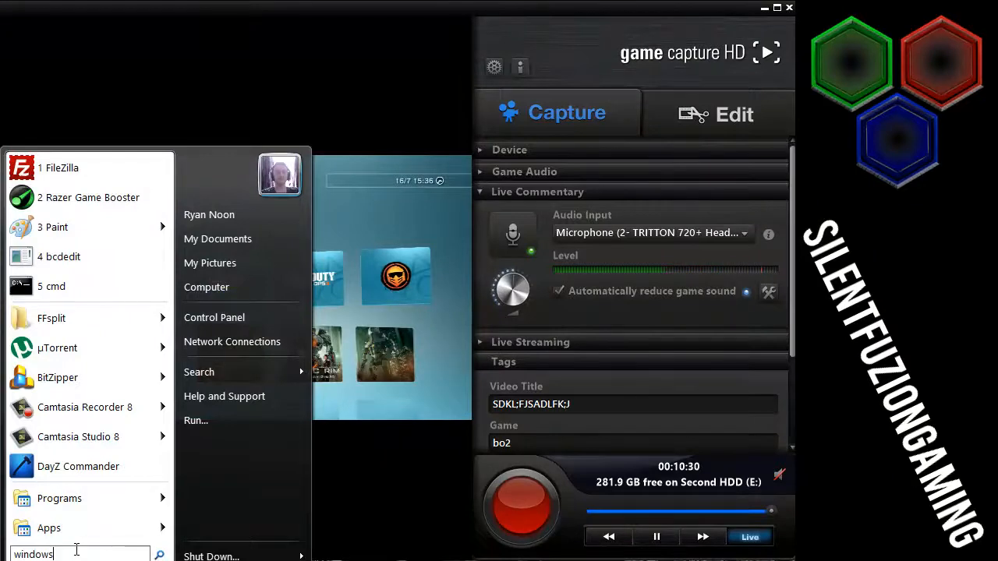
type(" sound rec")
key("ctrl+a")
type("sounds")
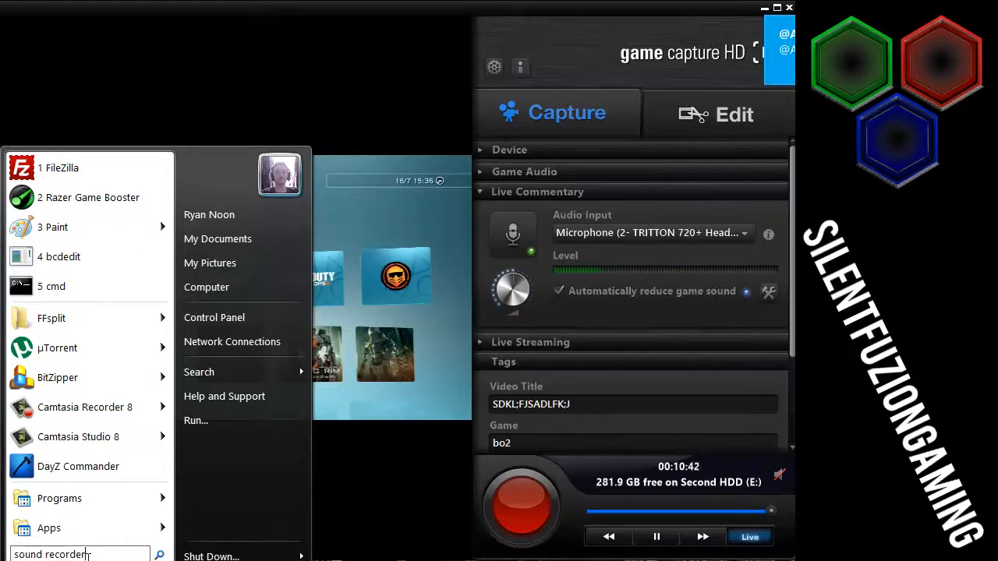
Search the computer for audacity and dismiss the search
key("ctrl+a")
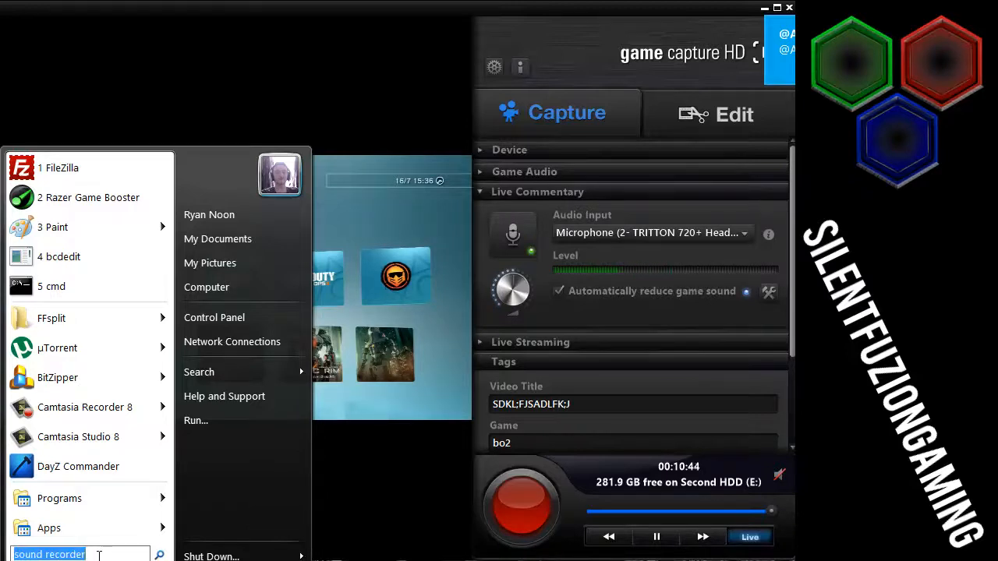
type("audac")
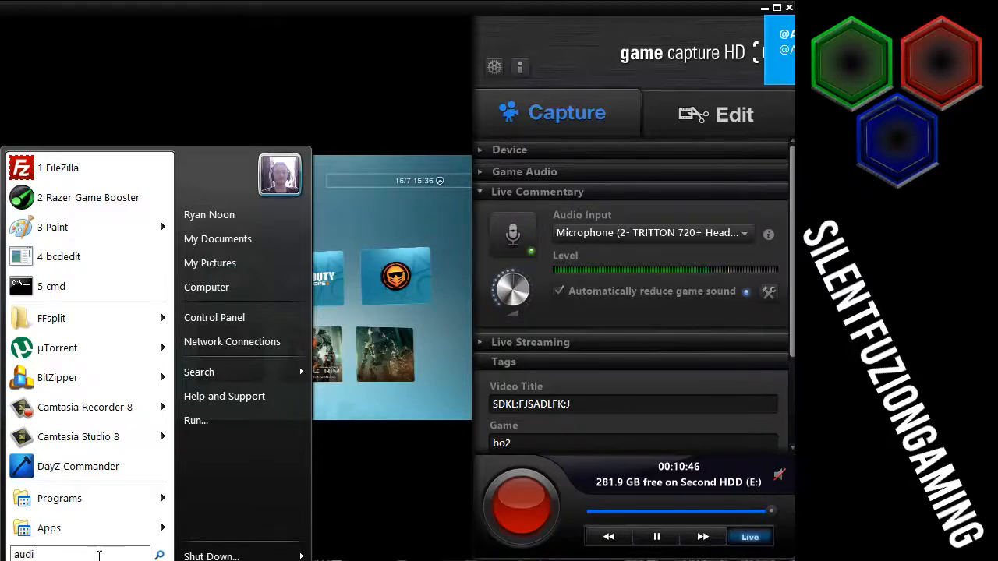
type("i")
key("BackSpace")
type("aci")
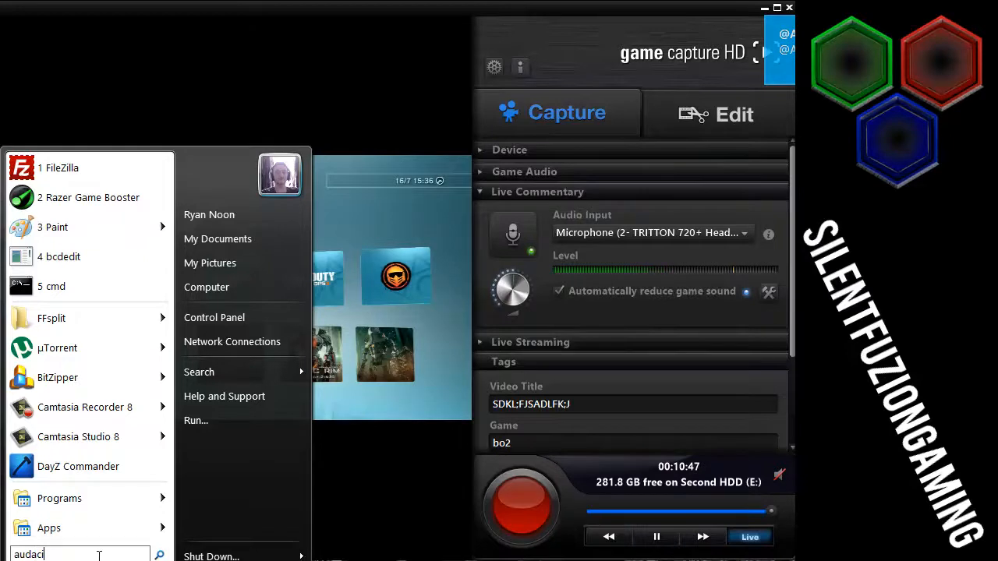
type("ty")
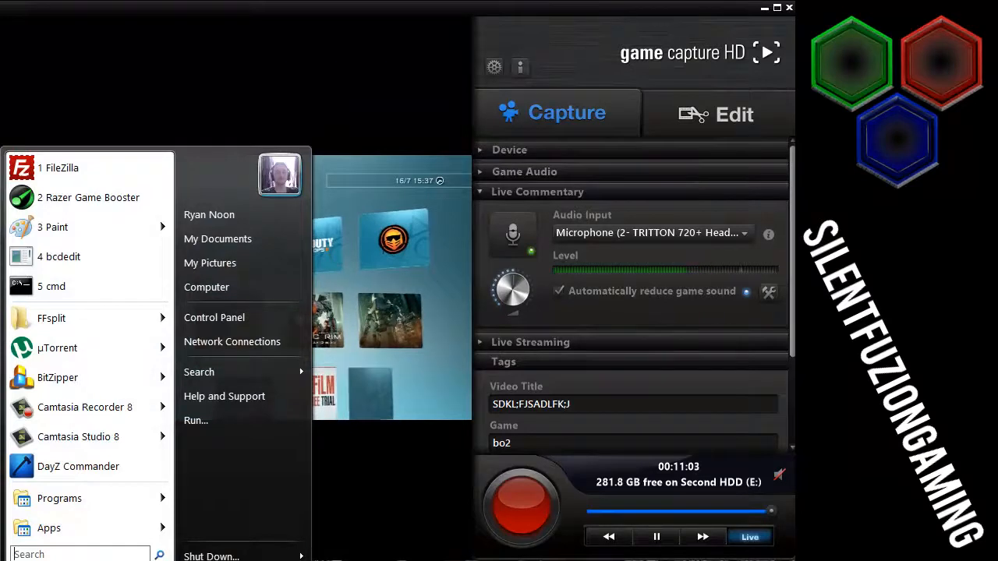
key("super")
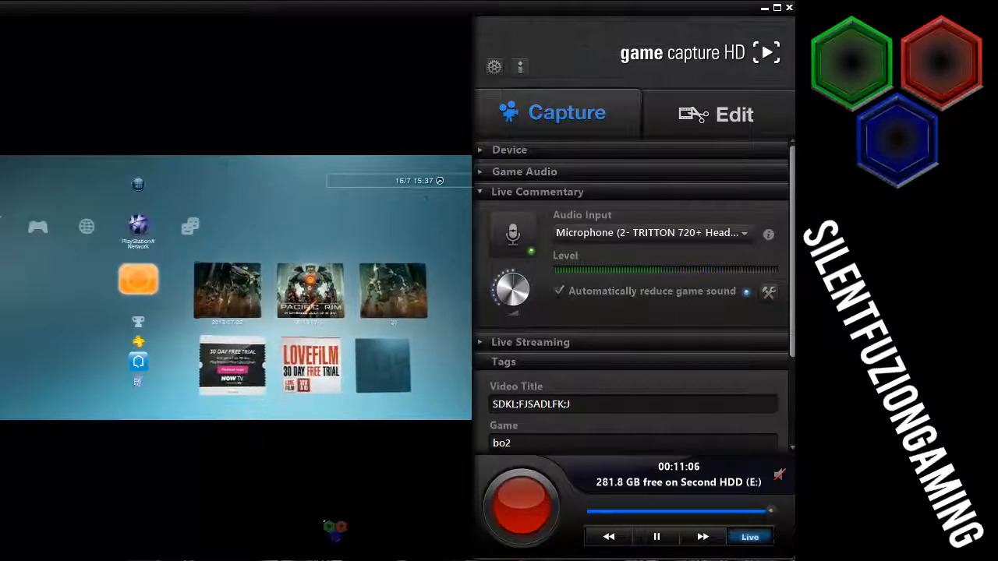